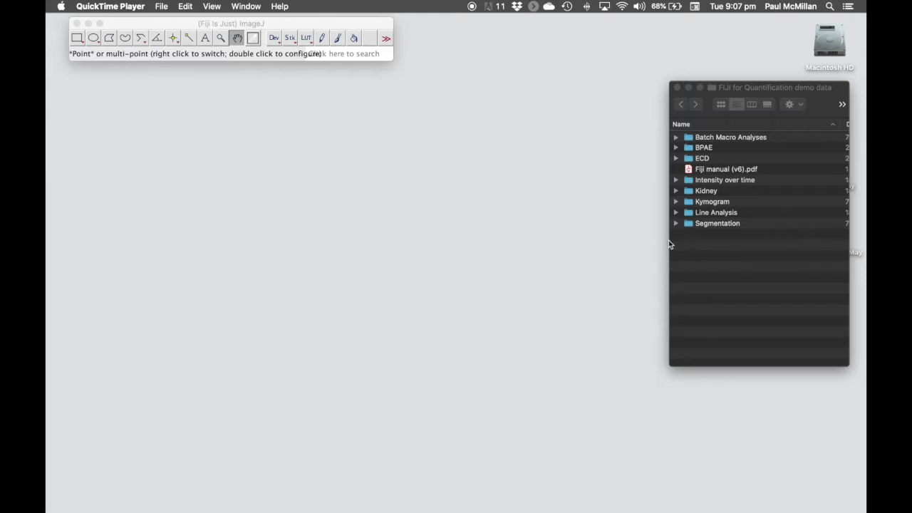
- Open Cell.tif from the Segmentation folder by dragging it into Fiji
left_click(676, 223)
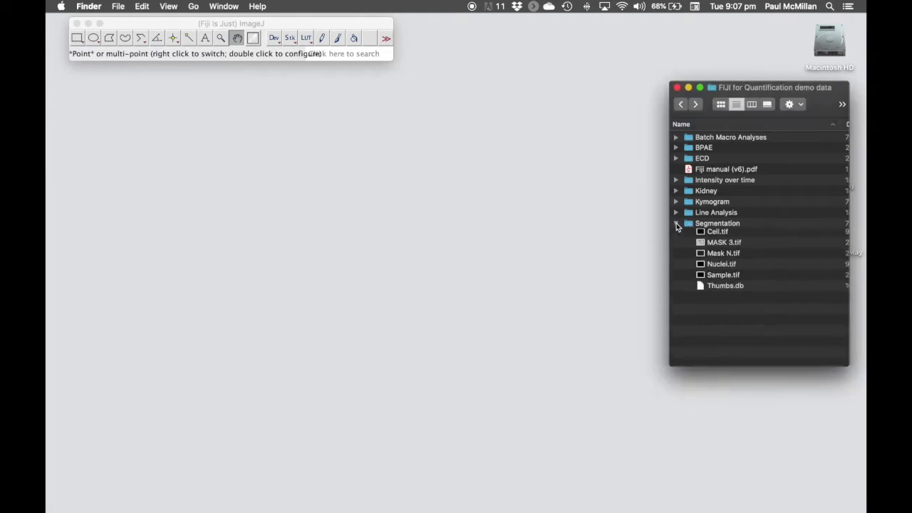
left_click(711, 236)
left_click_drag(710, 236, 253, 44)
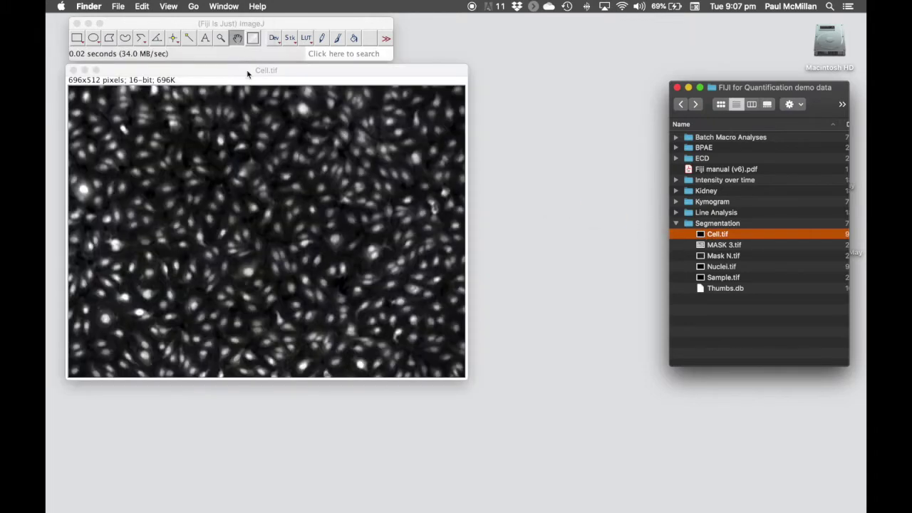
left_click(248, 74)
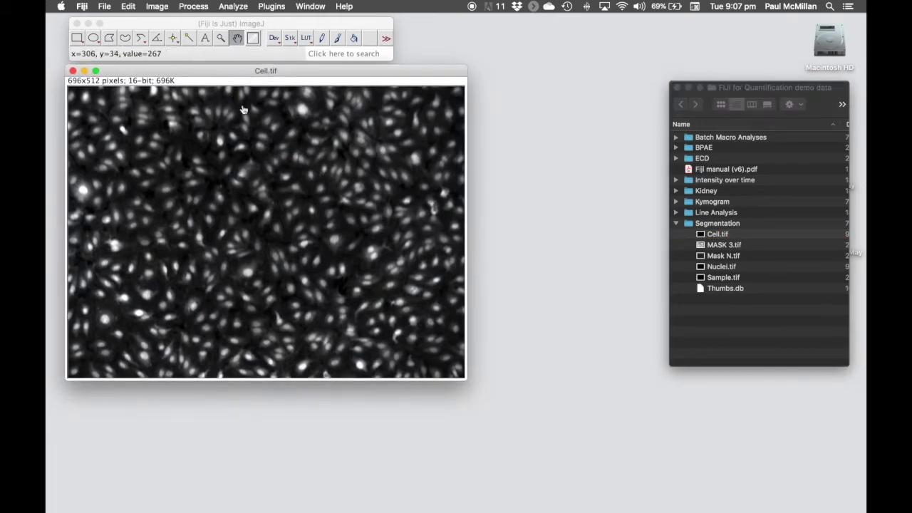
- Duplicate the image as Cell-1.tif and tile both windows, leaving Cell.tif active
right_click(267, 197)
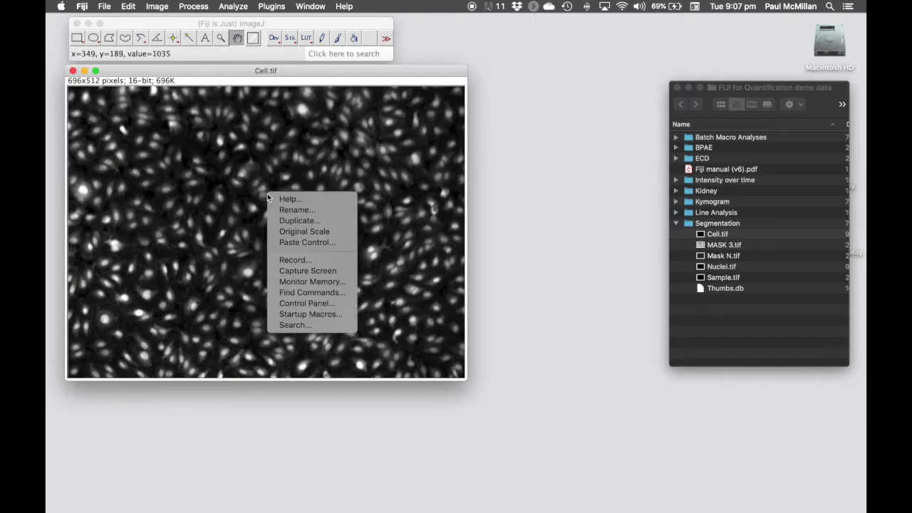
left_click(307, 222)
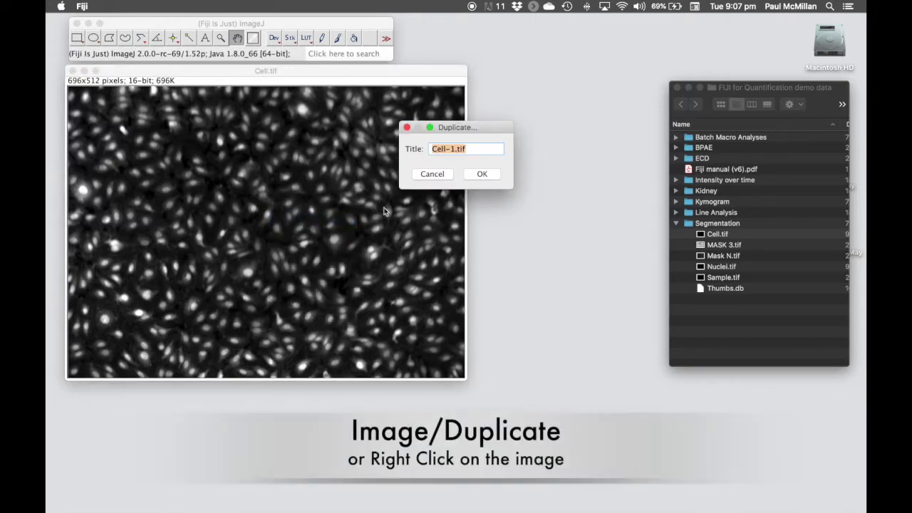
left_click(477, 174)
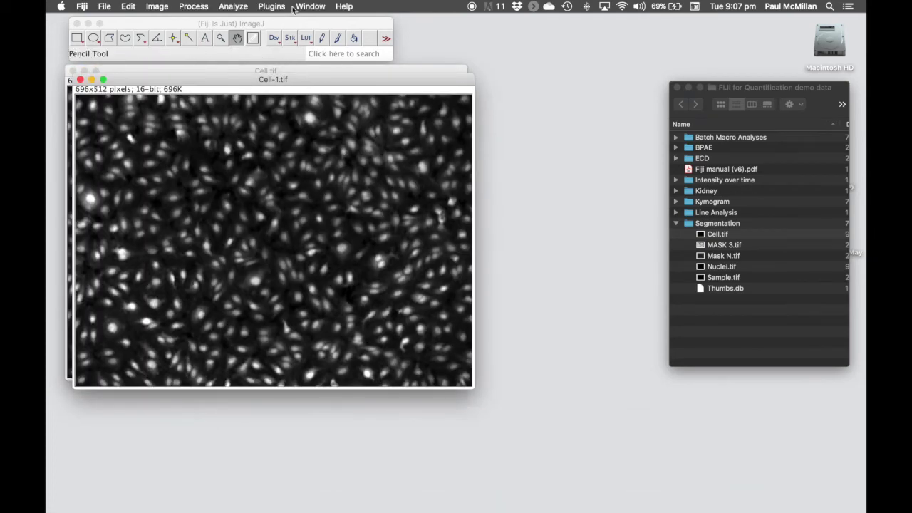
left_click(312, 7)
left_click(327, 63)
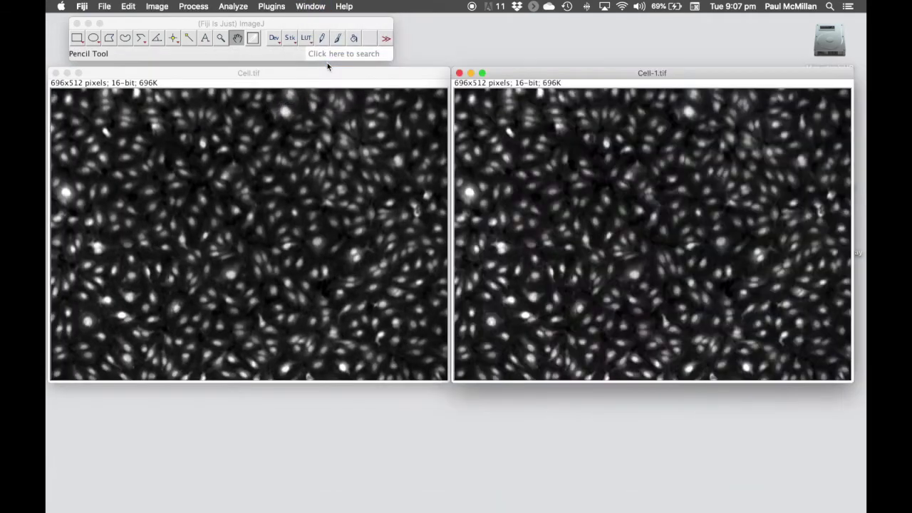
left_click(319, 77)
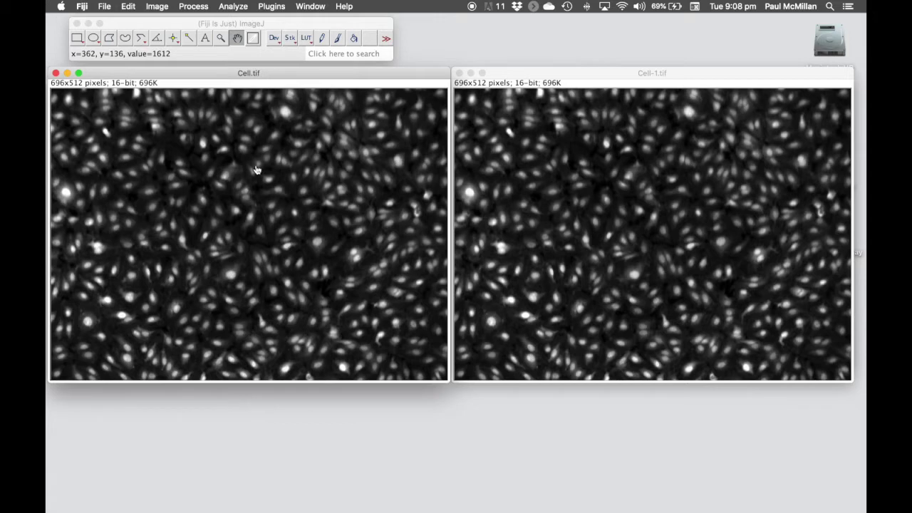
- Preview point-selection maxima on Cell.tif in Find Maxima with prominence 400, showing 467 maxima
left_click(202, 8)
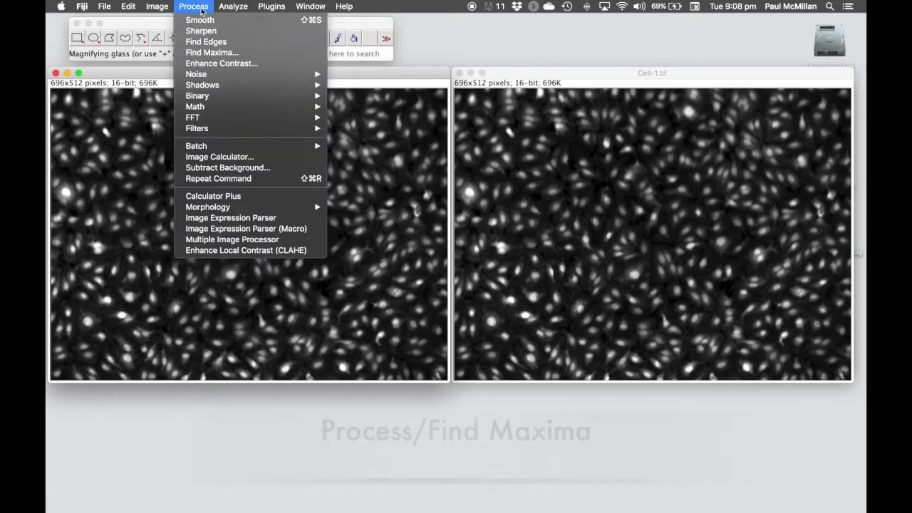
left_click(214, 53)
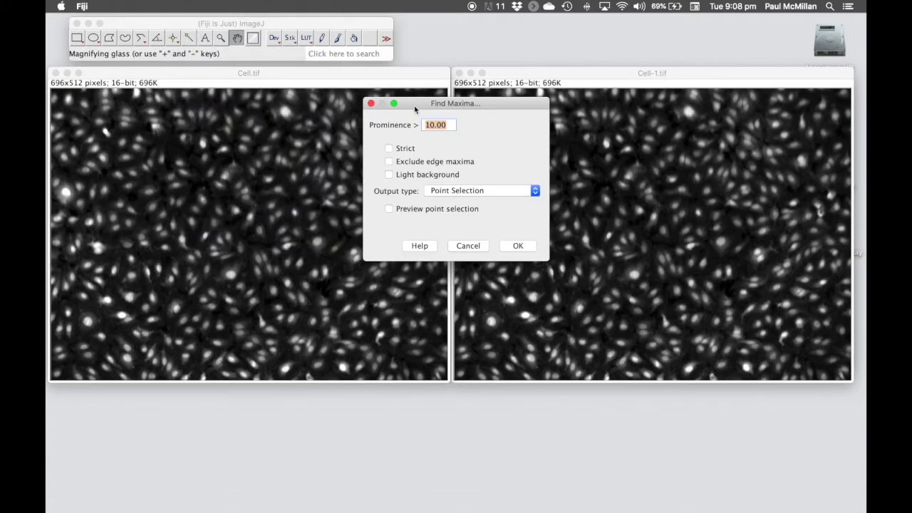
left_click_drag(415, 108, 511, 112)
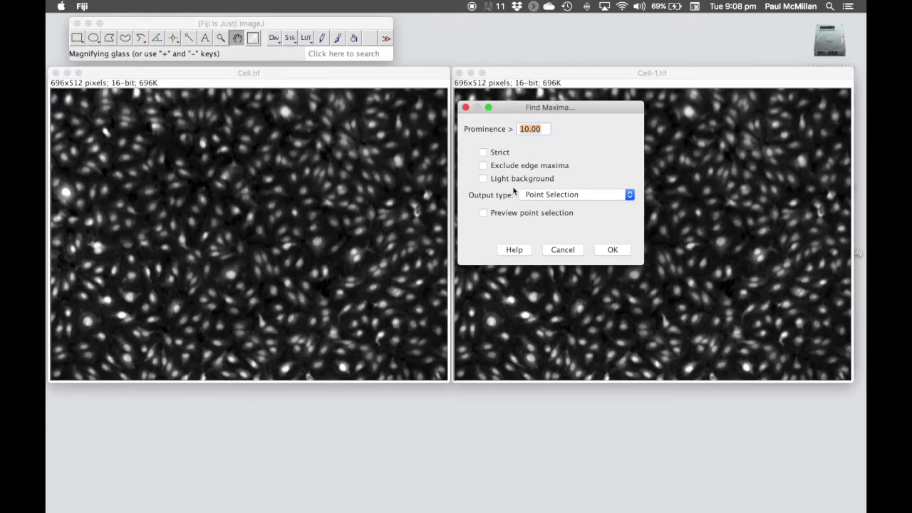
left_click(486, 213)
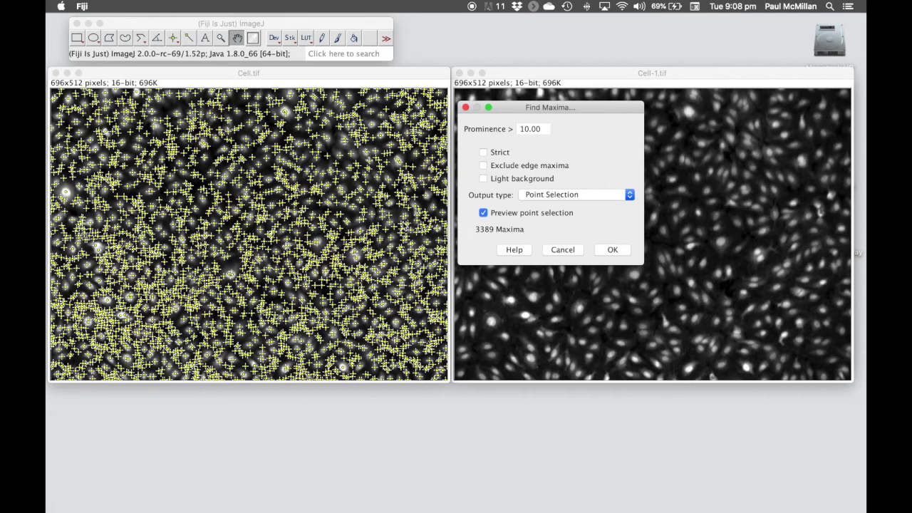
double_click(550, 131)
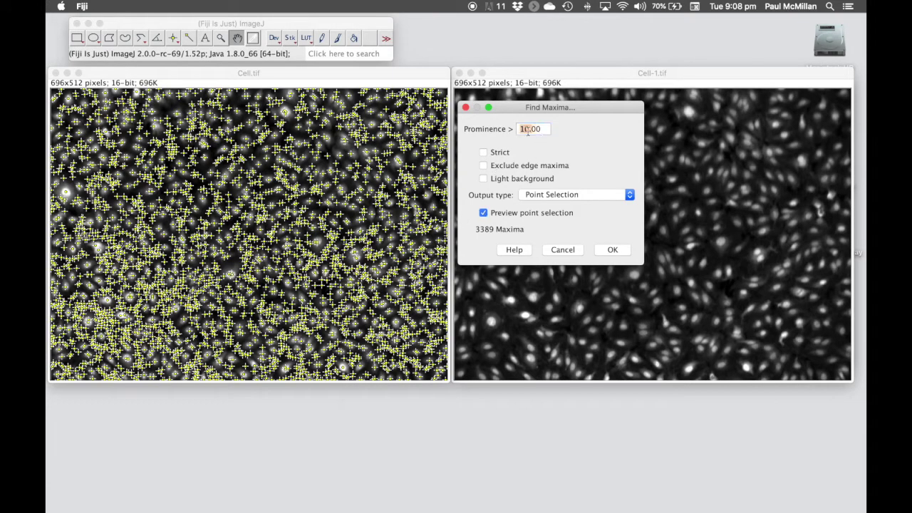
type("100")
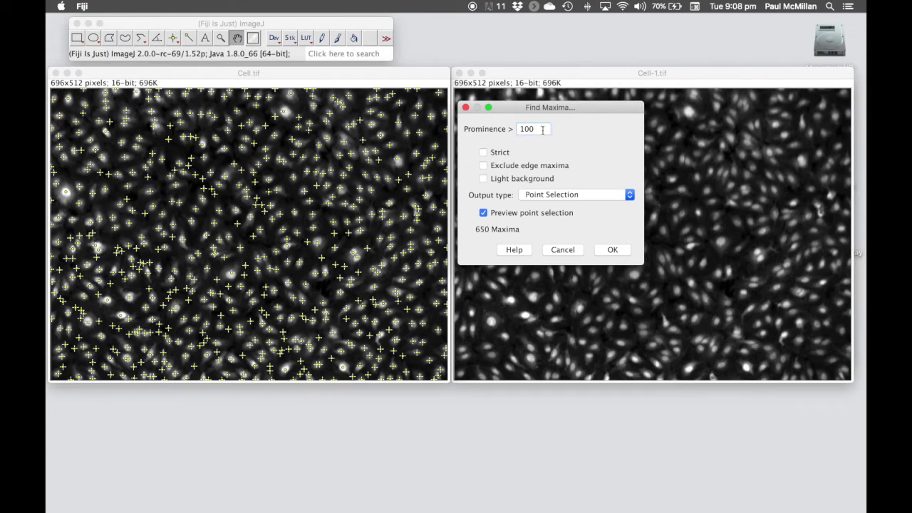
left_click_drag(534, 130, 511, 133)
type("400")
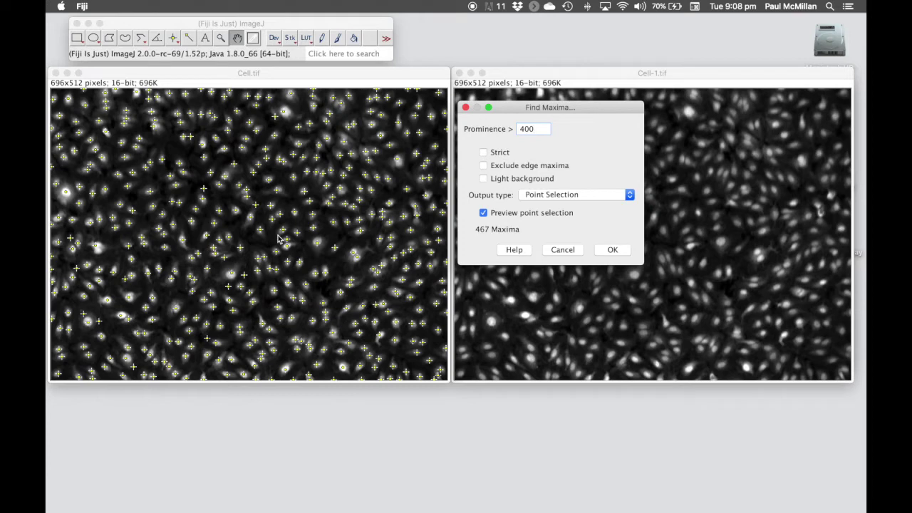
left_click_drag(581, 111, 585, 108)
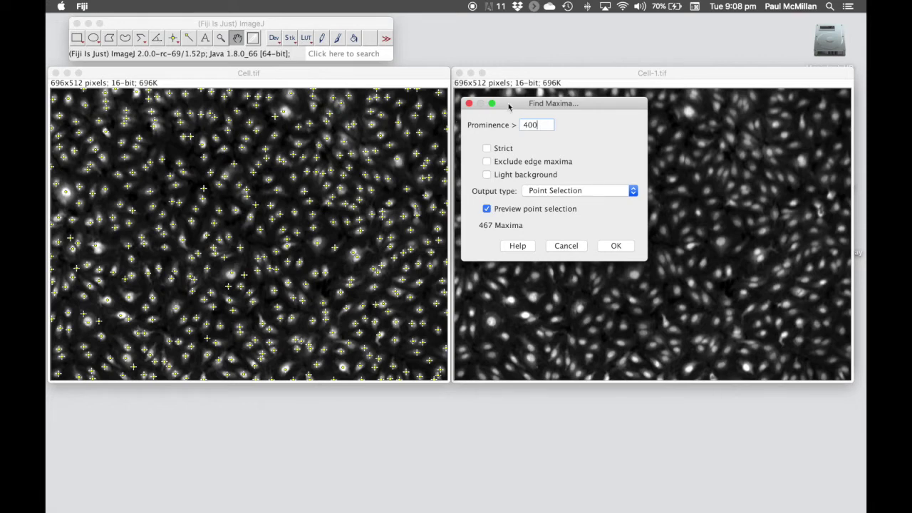
left_click_drag(521, 105, 394, 124)
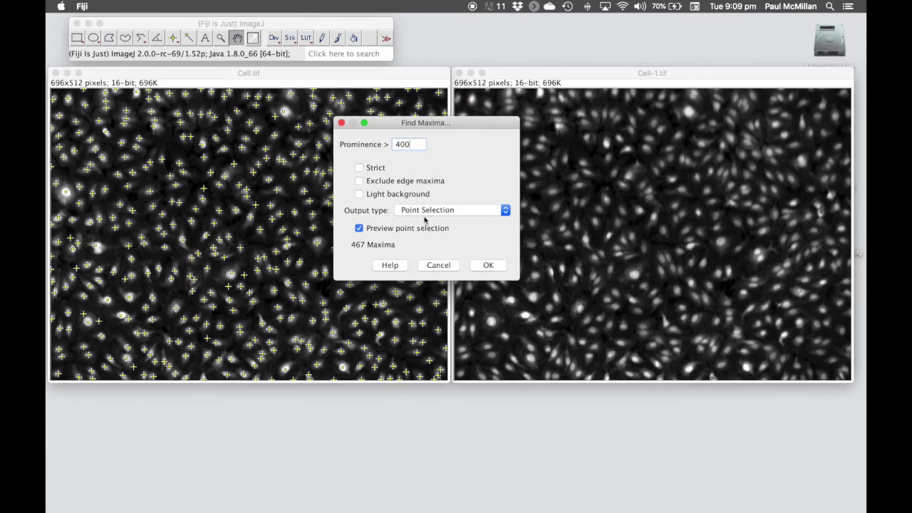
- Switch the Find Maxima output to Segmented Particles and create the segmented image
left_click(459, 211)
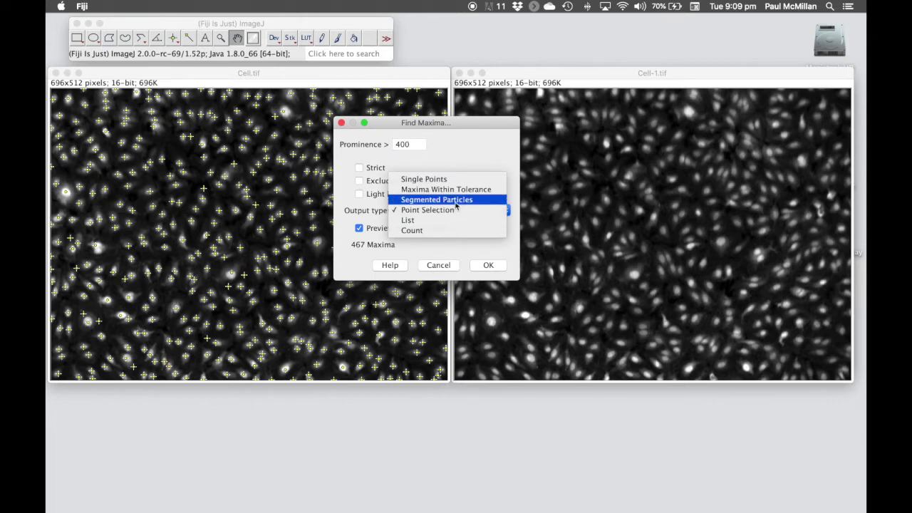
left_click(456, 206)
left_click_drag(427, 127, 563, 113)
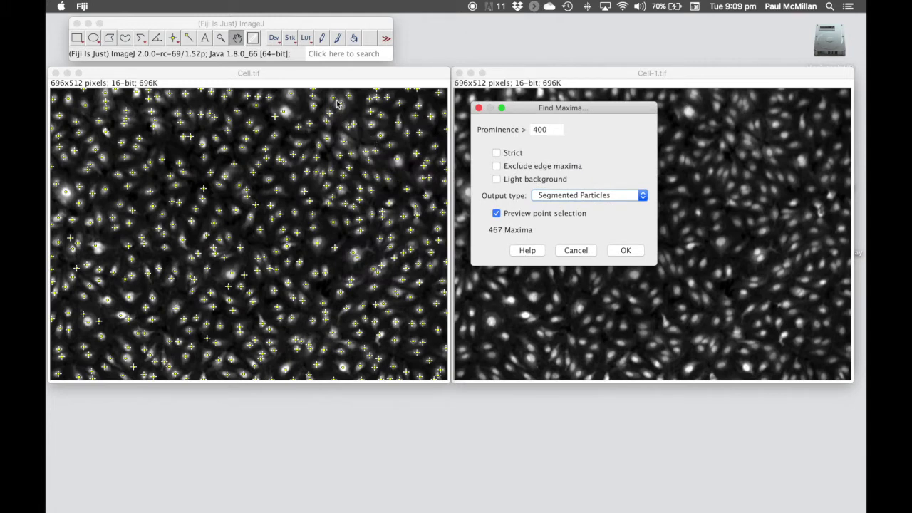
left_click_drag(603, 111, 597, 113)
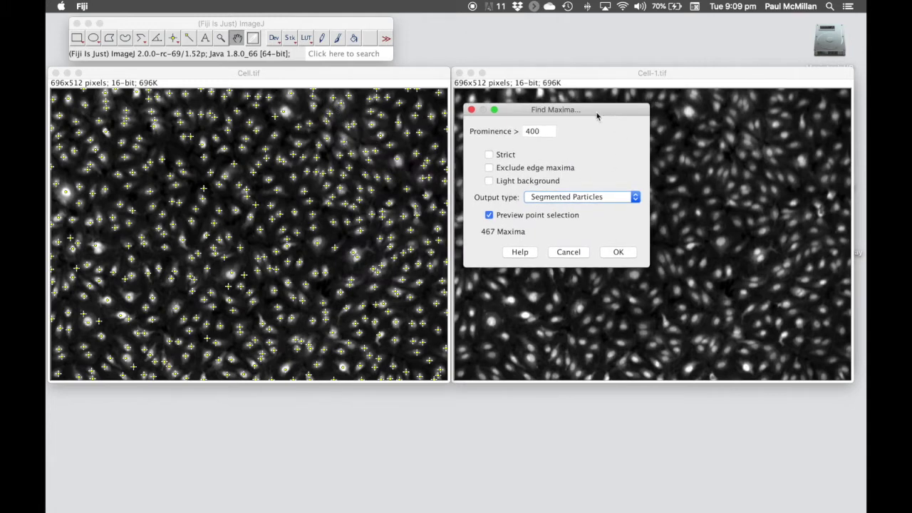
left_click(617, 253)
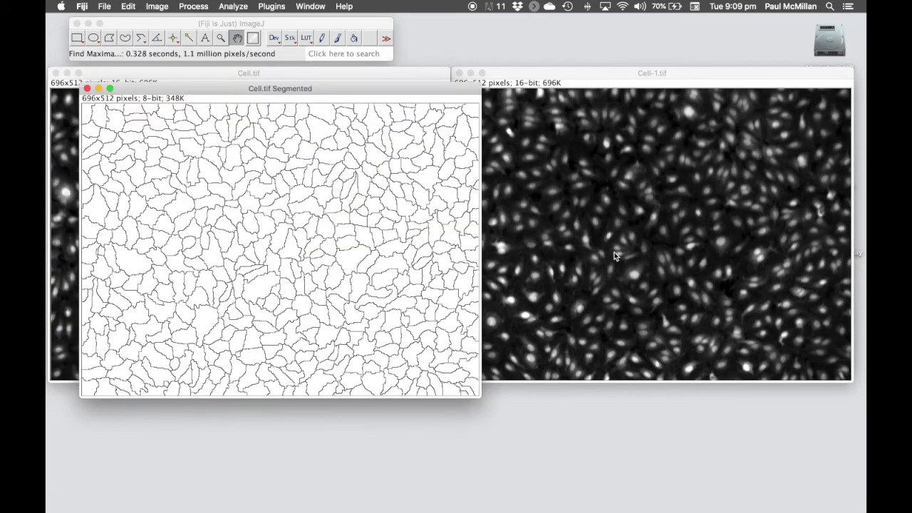
left_click_drag(413, 94, 386, 106)
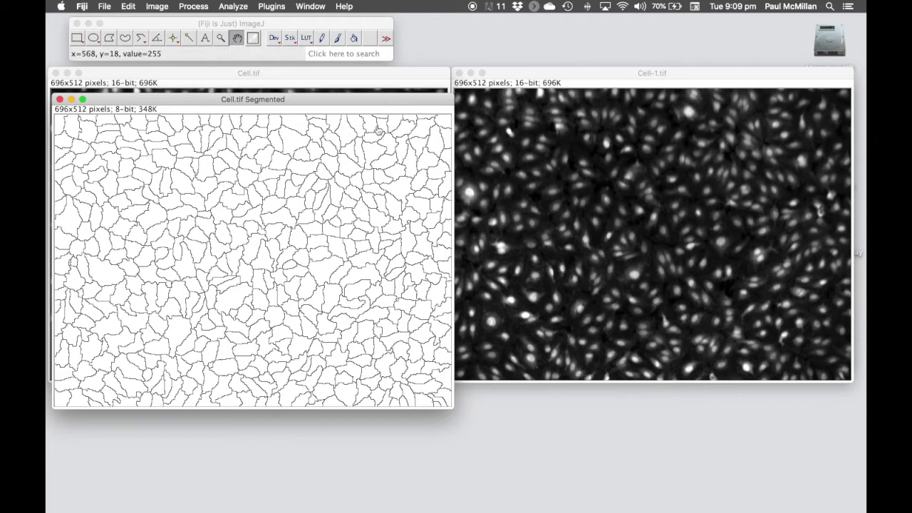
- Save the segmented image as TIFF 'Mask 1' and bring Cell-1 back to the front
left_click(112, 10)
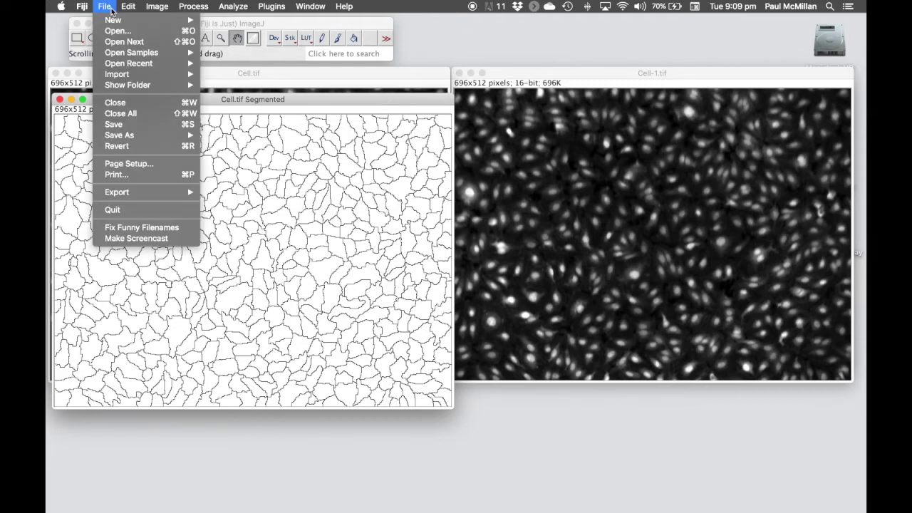
mouse_move(169, 138)
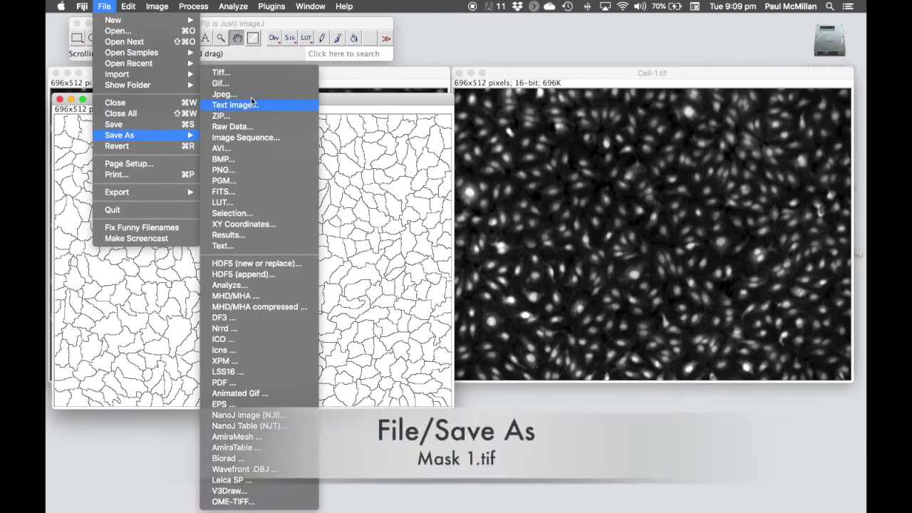
left_click(259, 75)
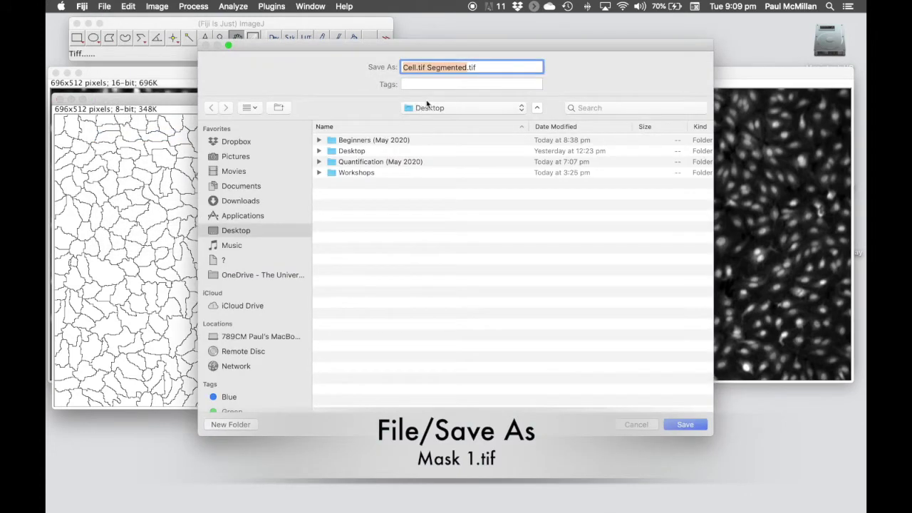
type("Mask 1")
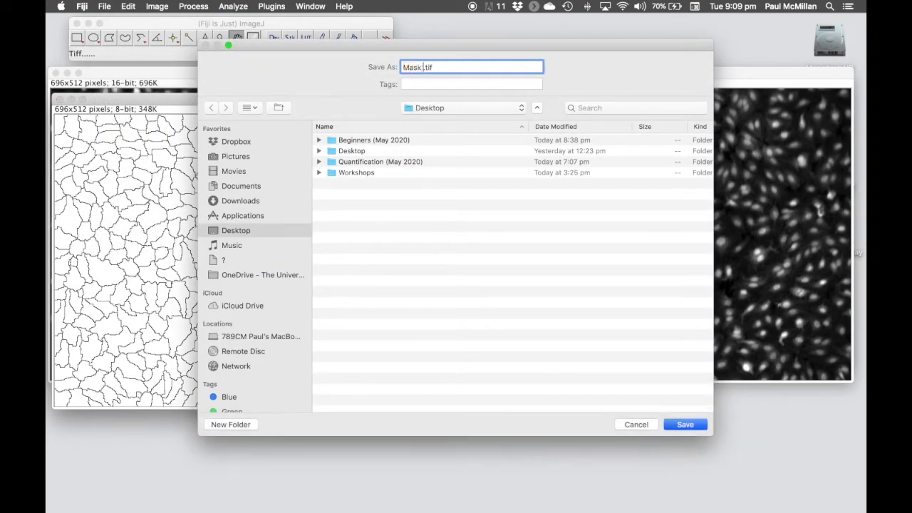
key("Return")
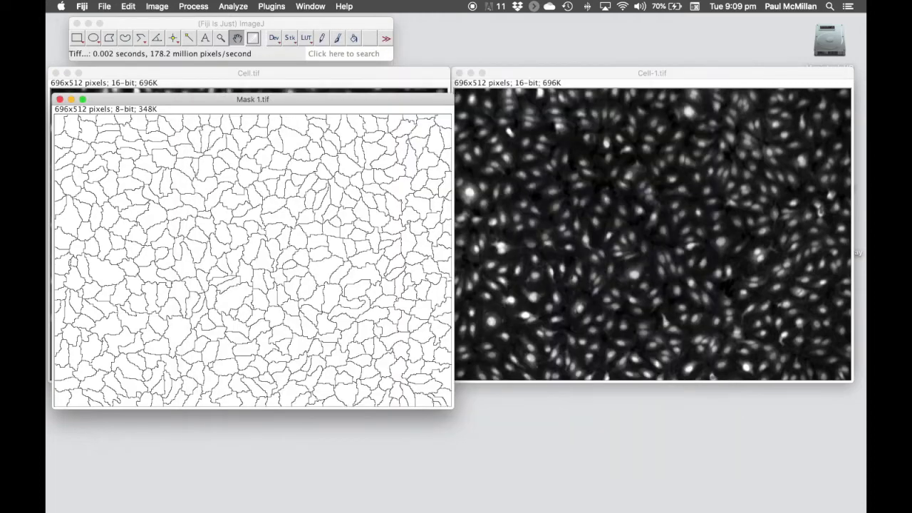
left_click(693, 80)
left_click_drag(694, 80, 695, 81)
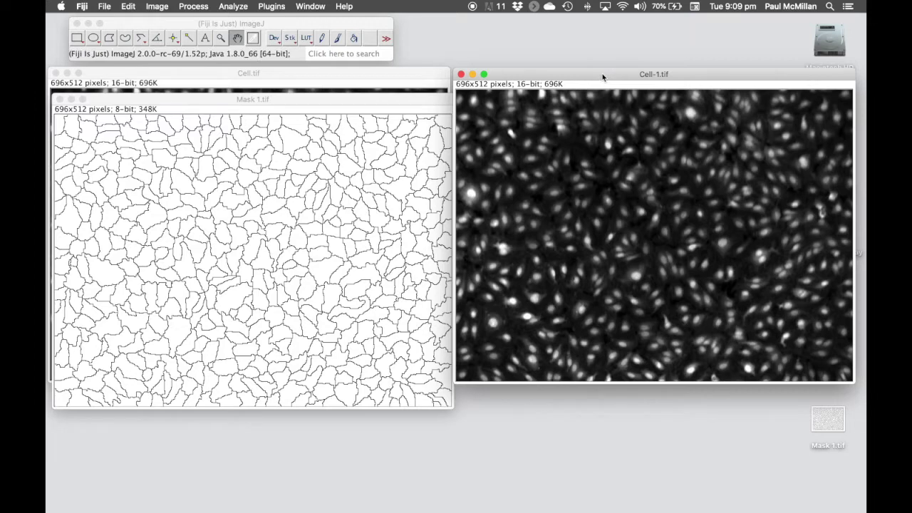
left_click_drag(603, 77, 603, 76)
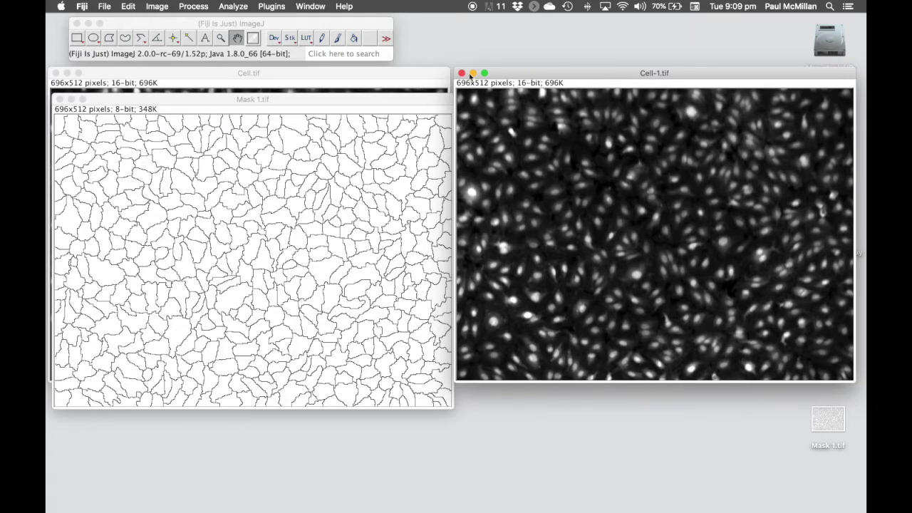
- Open the Threshold dialog for Cell-1 and switch its display to Over/Under
left_click(162, 9)
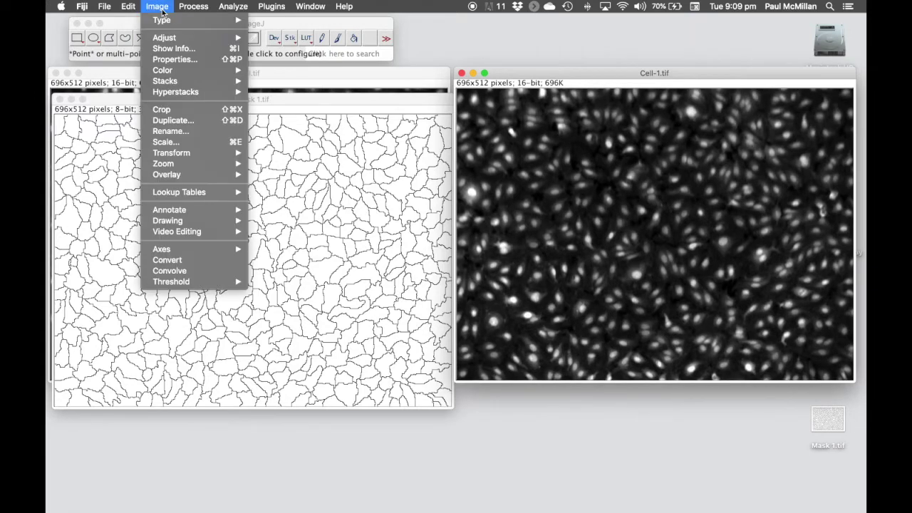
mouse_move(169, 38)
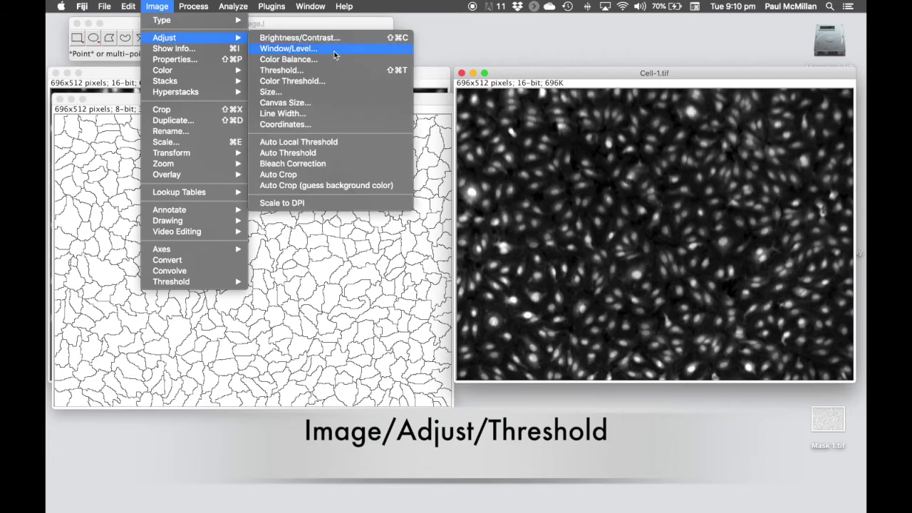
left_click(372, 72)
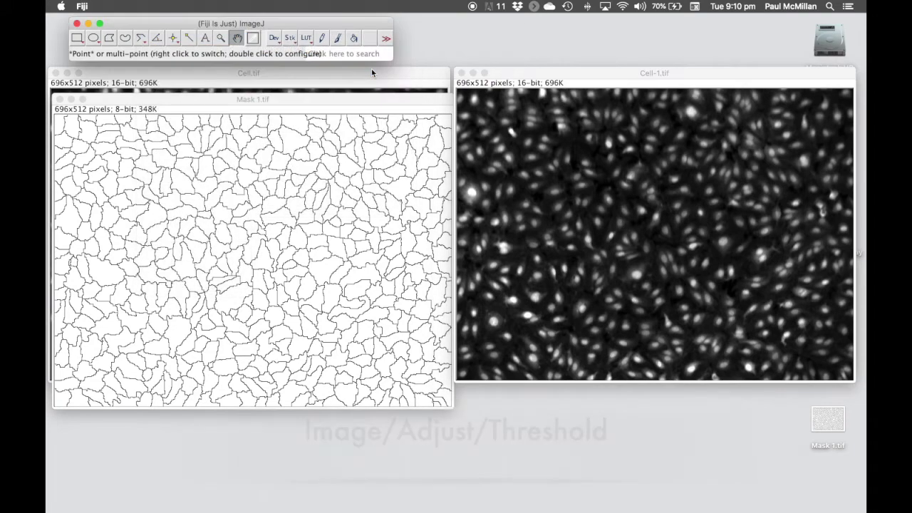
left_click_drag(601, 70, 348, 69)
left_click(385, 158)
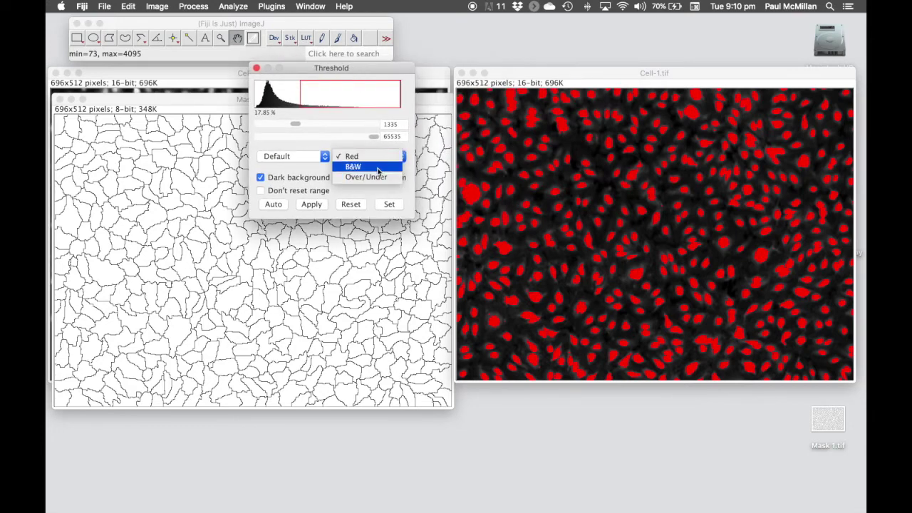
left_click(378, 177)
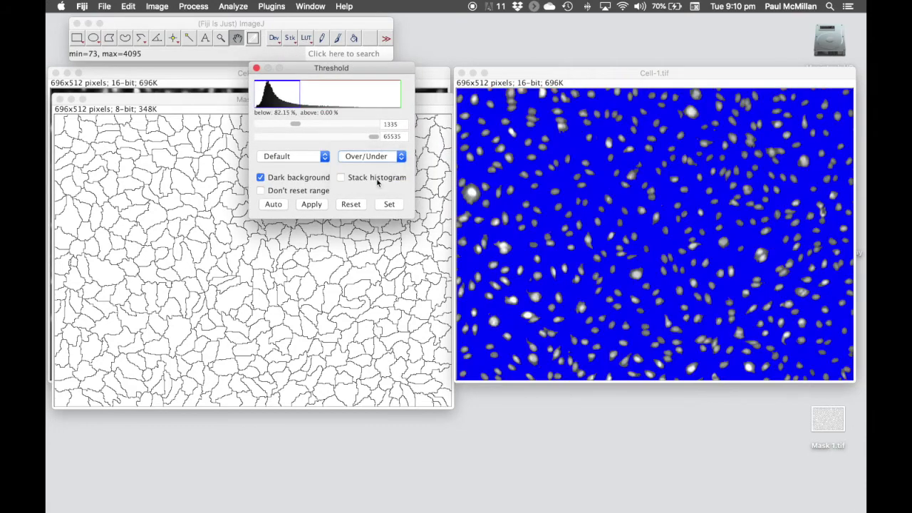
- Set the minimum threshold to 388 and switch the display back to Red
left_click_drag(296, 125, 277, 126)
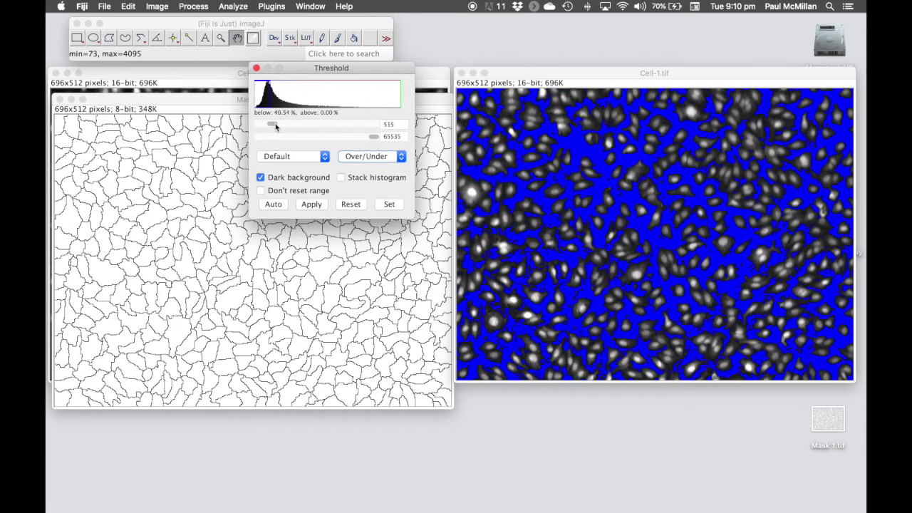
double_click(397, 125)
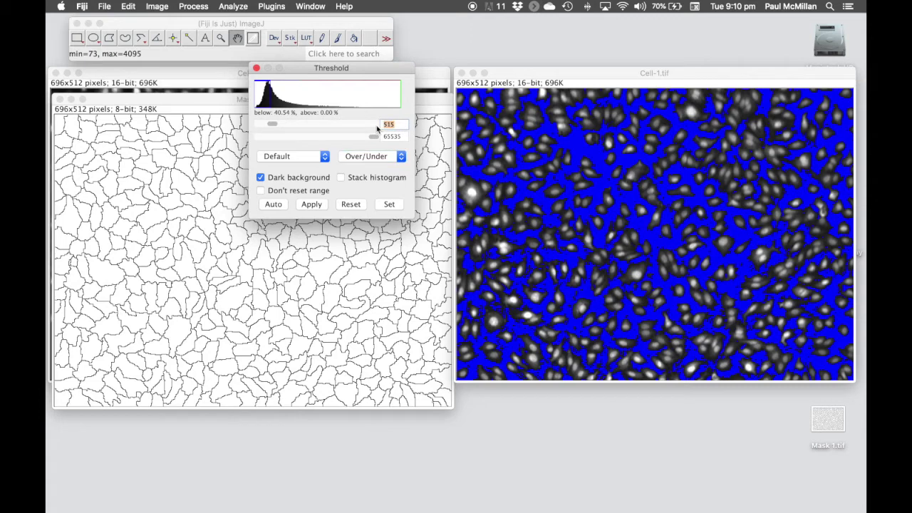
type("388")
key("Return")
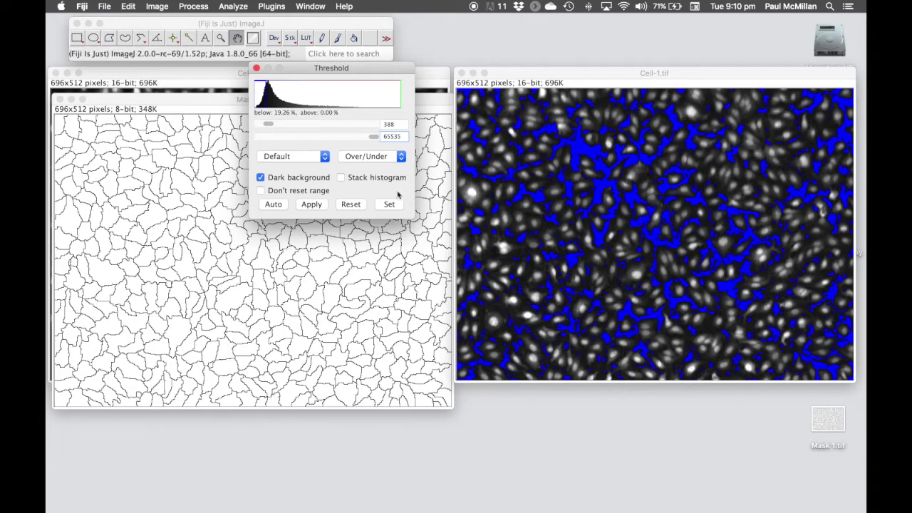
left_click(382, 163)
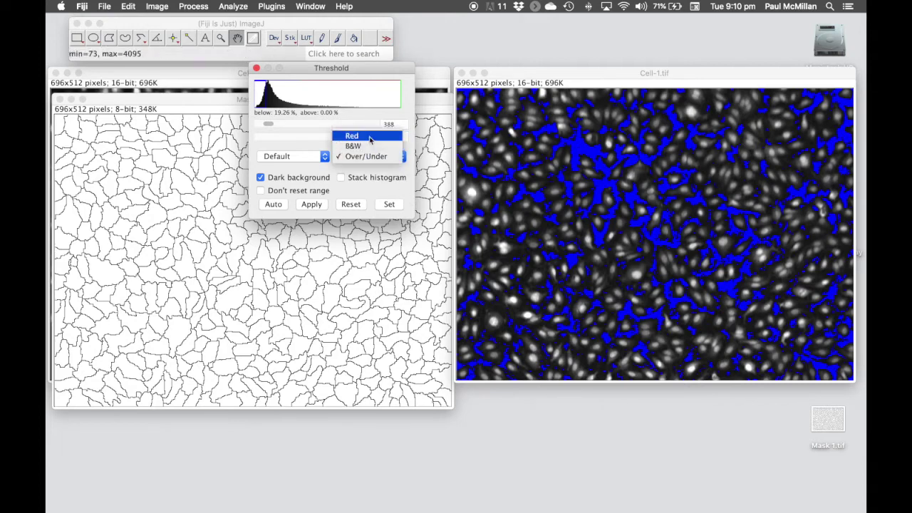
left_click(370, 137)
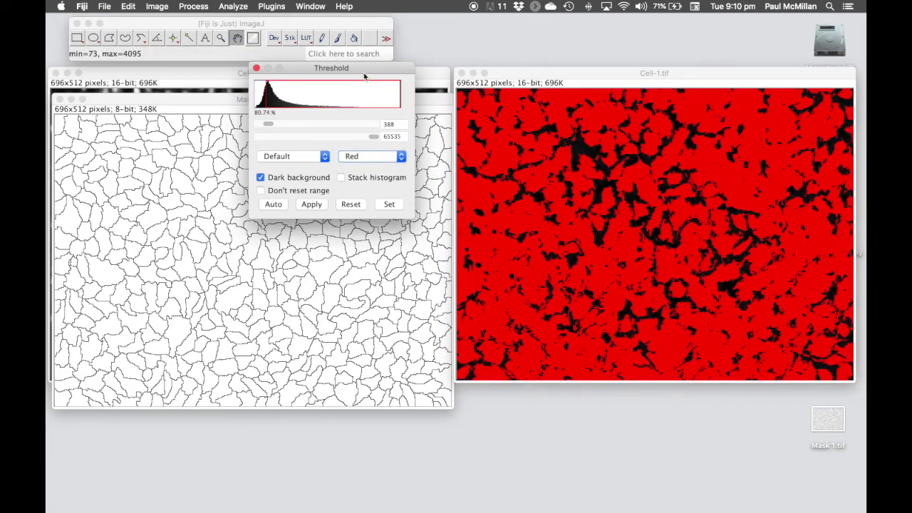
left_click_drag(363, 72, 363, 82)
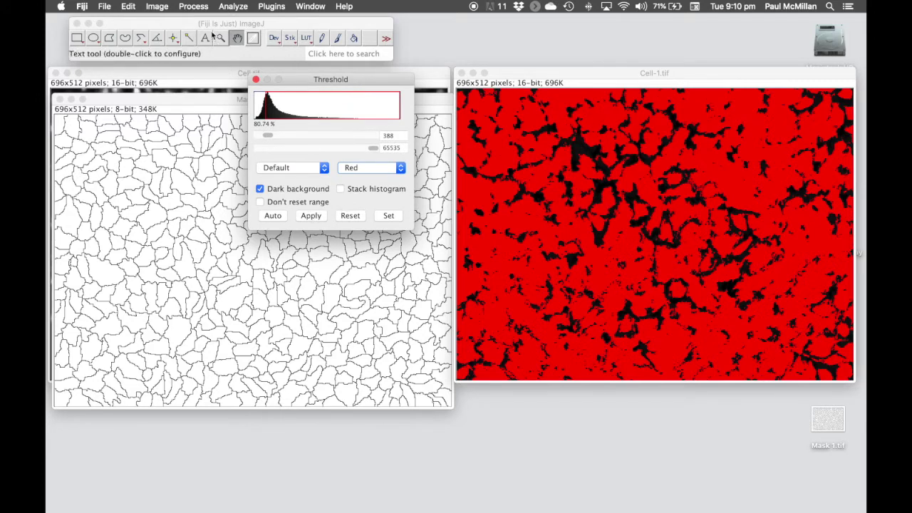
left_click(198, 9)
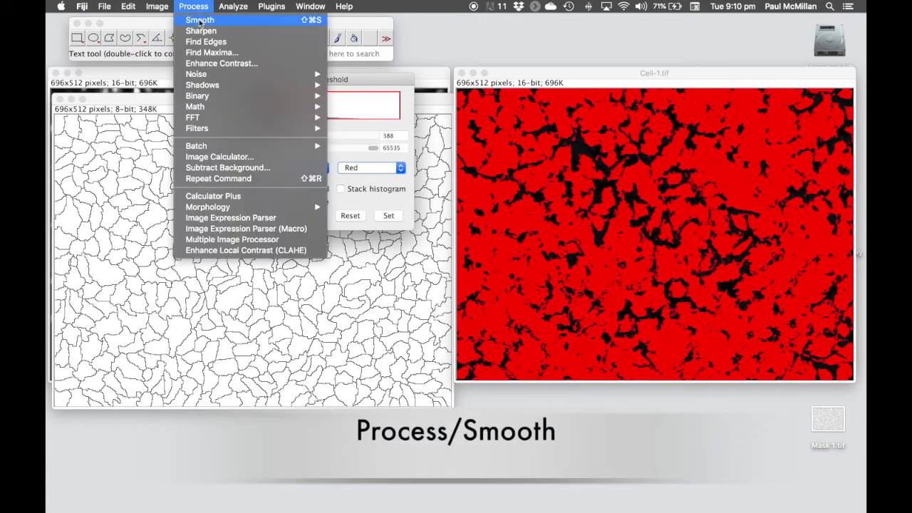
- Smooth Cell-1, apply the threshold to make an 8-bit binary image, and close Threshold
left_click(311, 21)
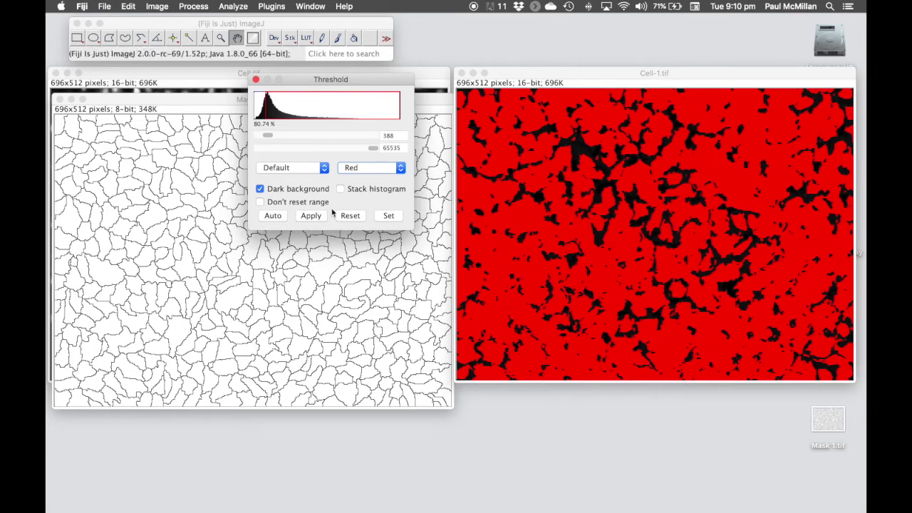
left_click(312, 216)
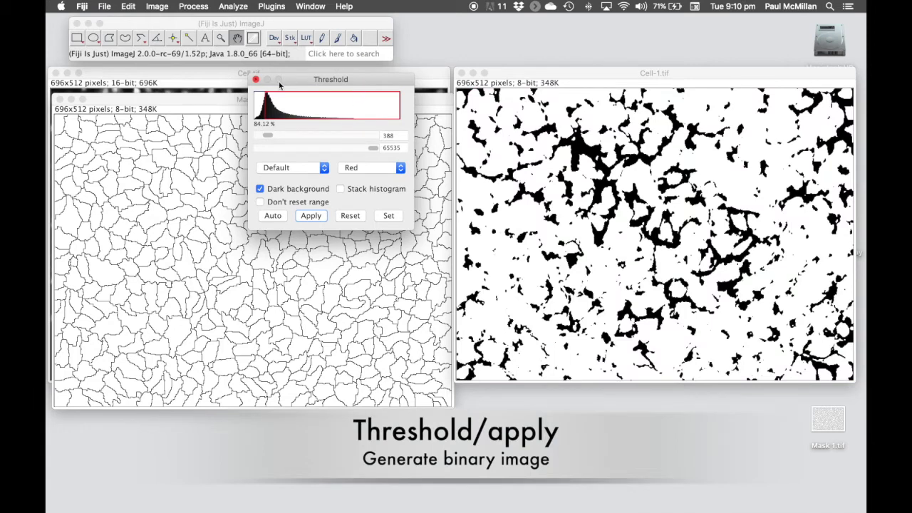
left_click(257, 80)
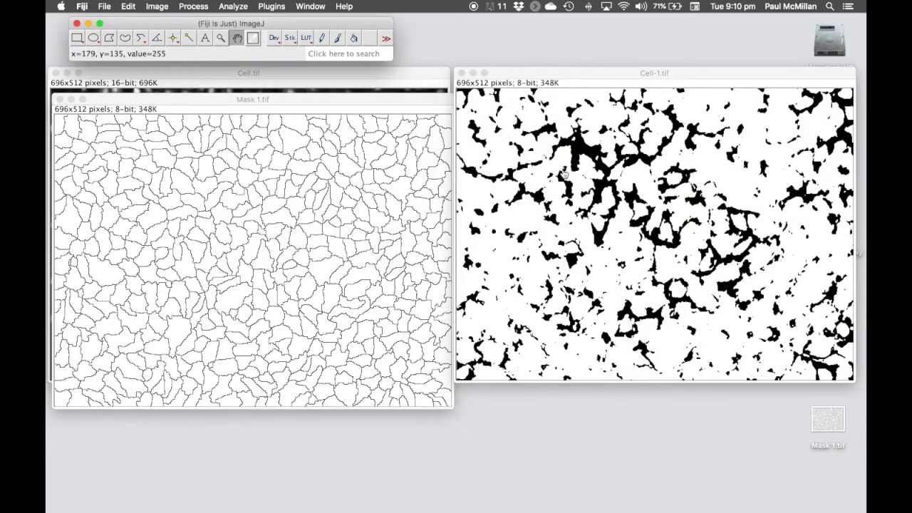
- Save the binary Cell-1 image as TIFF 'Mask 2' and place it beside Mask 1
left_click(595, 78)
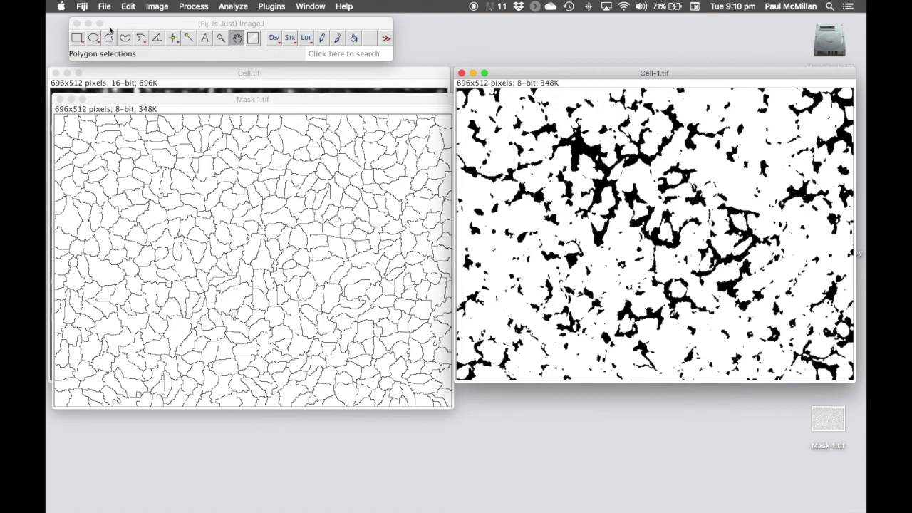
left_click(104, 10)
mouse_move(137, 136)
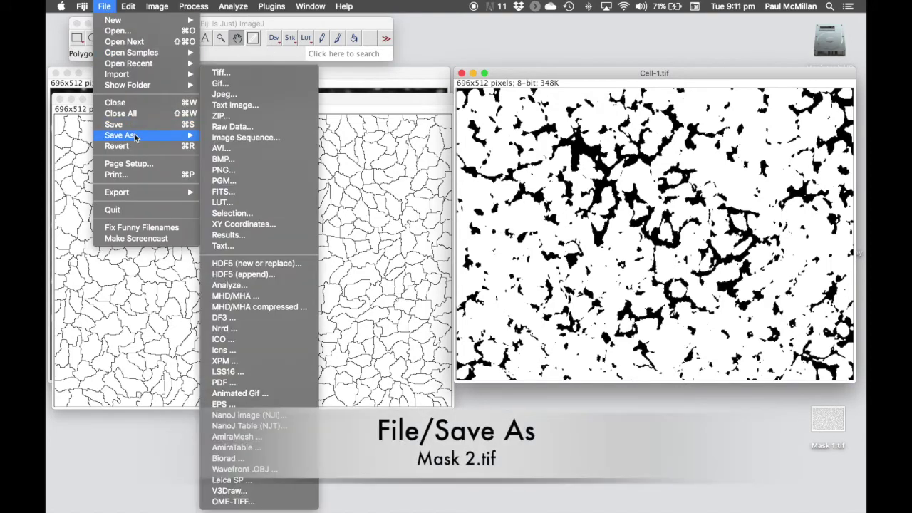
left_click(247, 73)
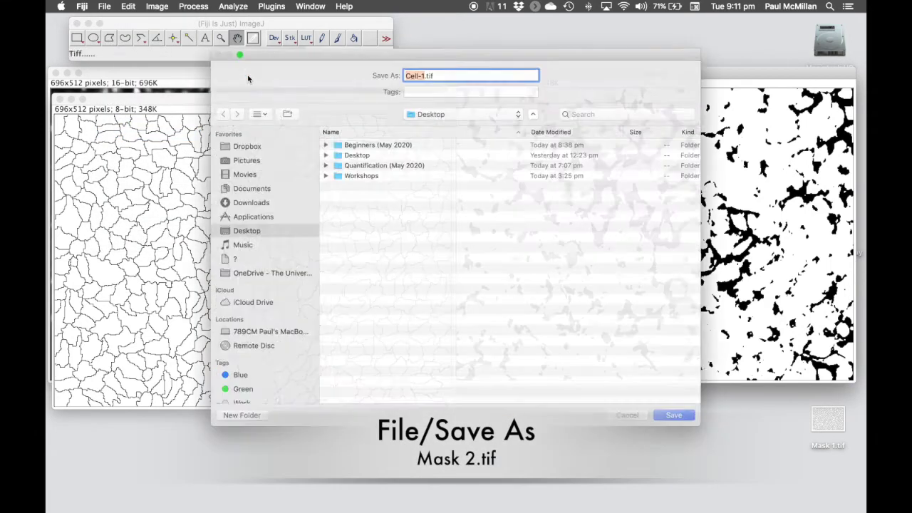
type("Mask 2")
key("Return")
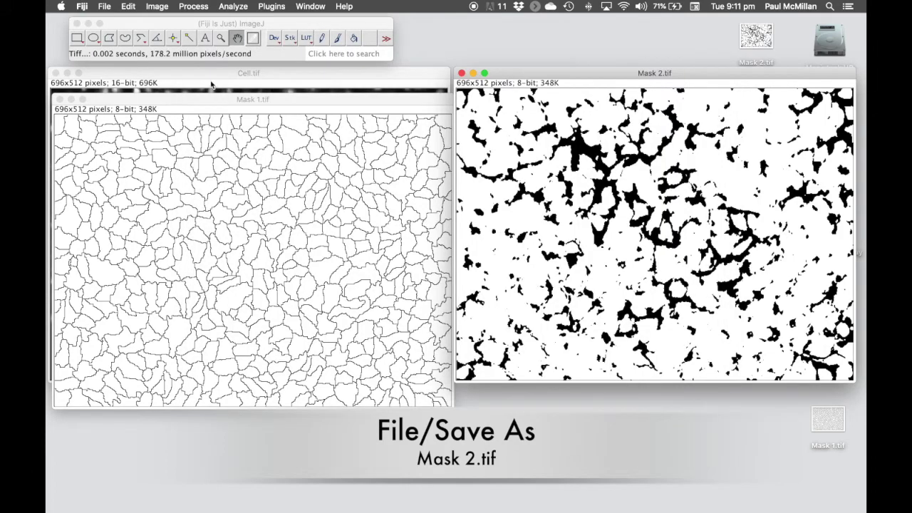
left_click_drag(570, 74, 573, 98)
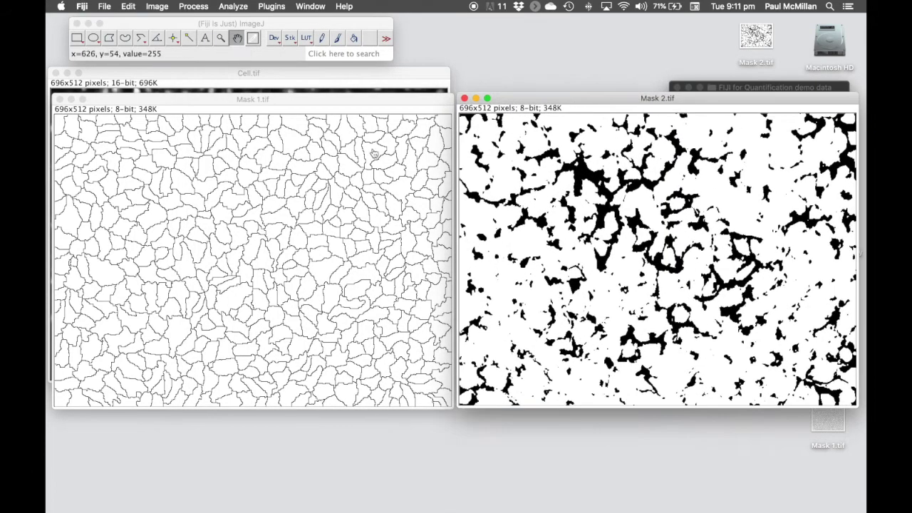
left_click(223, 117)
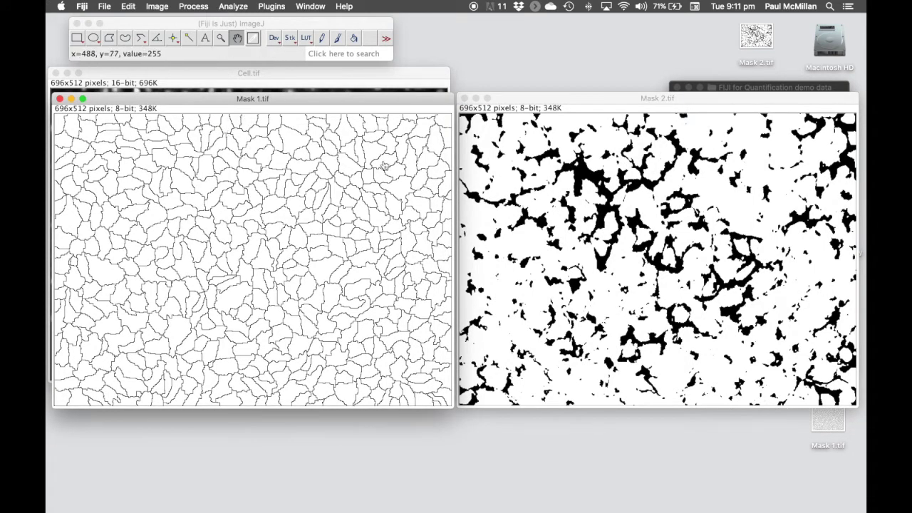
left_click(604, 110)
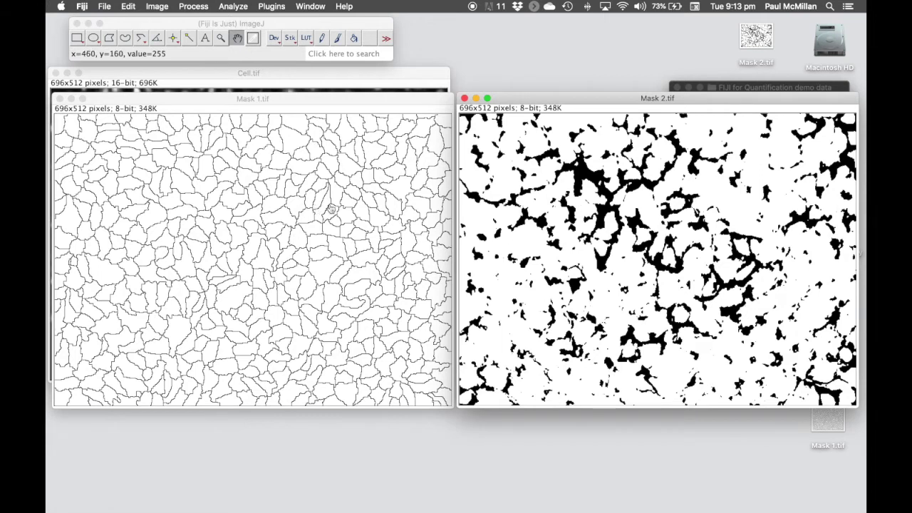
- Activate the Mask 1.tif window and bring up the Process menu
left_click(318, 100)
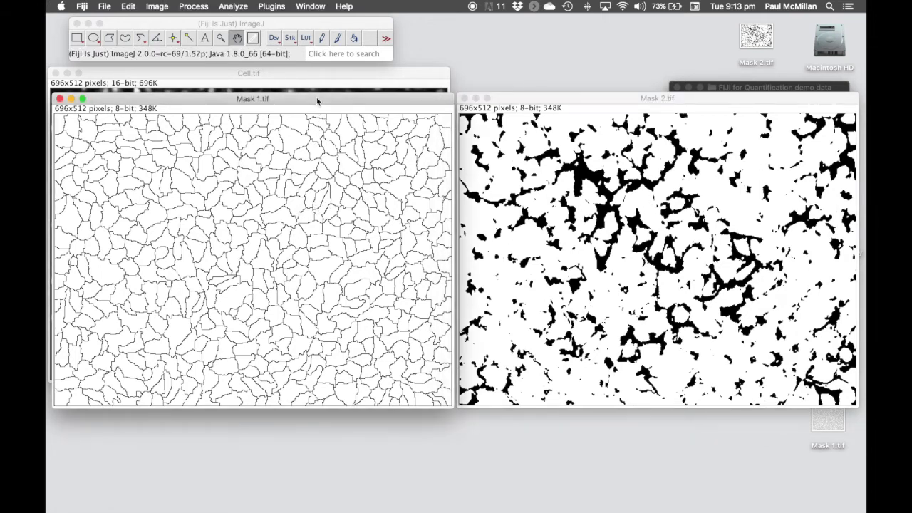
left_click(201, 7)
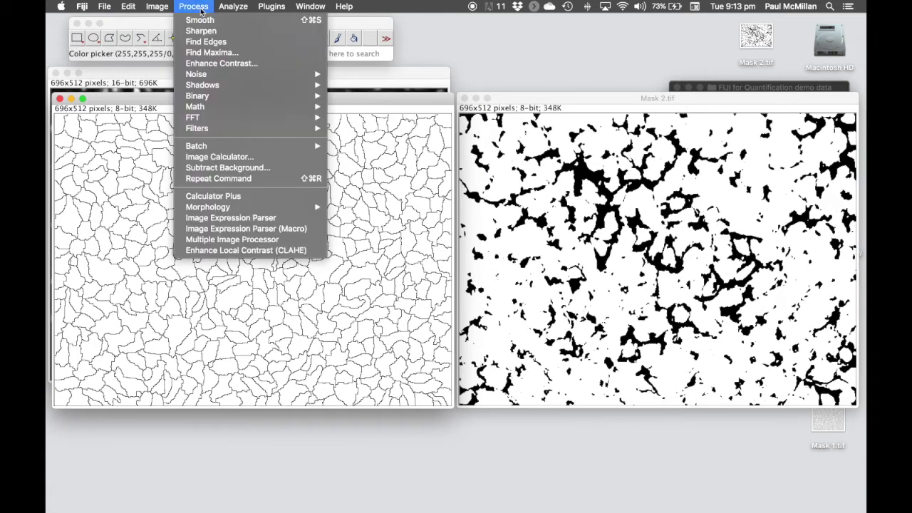
- Combine Mask 1.tif AND Mask 2.tif in Image Calculator into a new Result of Mask 1 window
left_click(241, 158)
left_click_drag(454, 112, 399, 143)
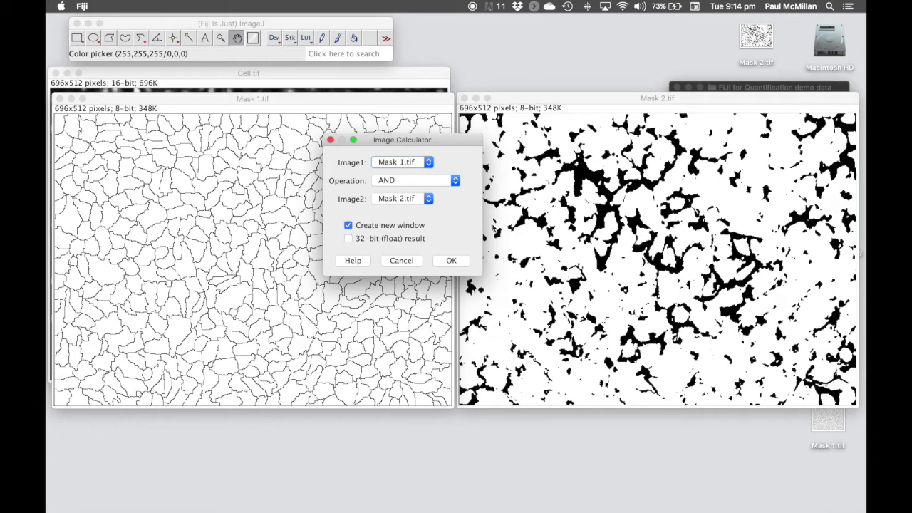
left_click(455, 261)
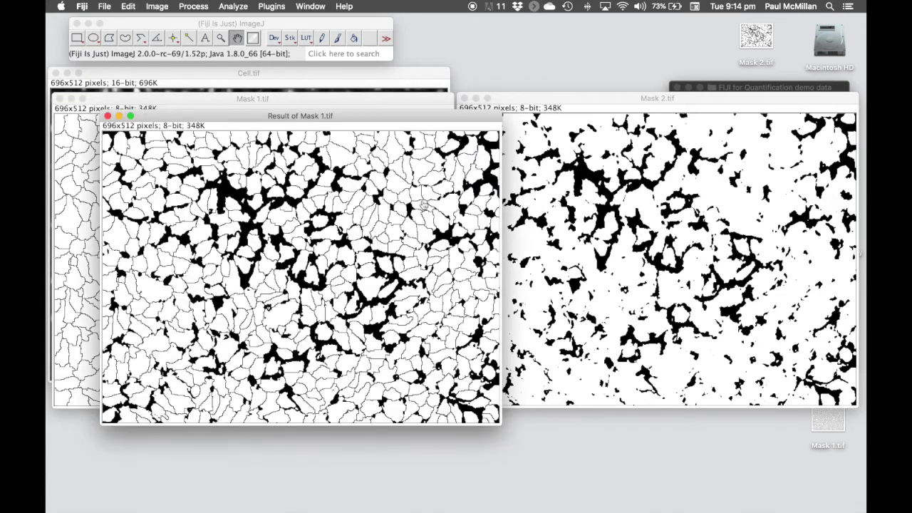
left_click_drag(373, 122, 507, 128)
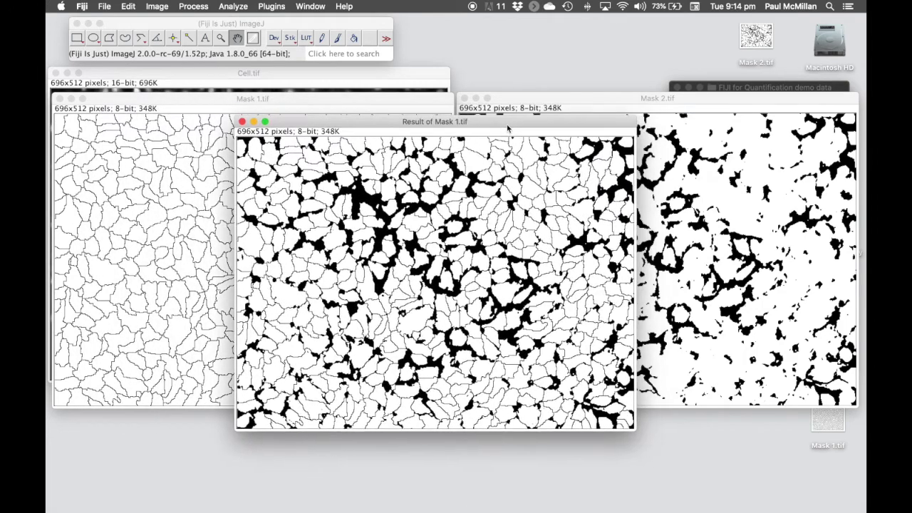
left_click(398, 76)
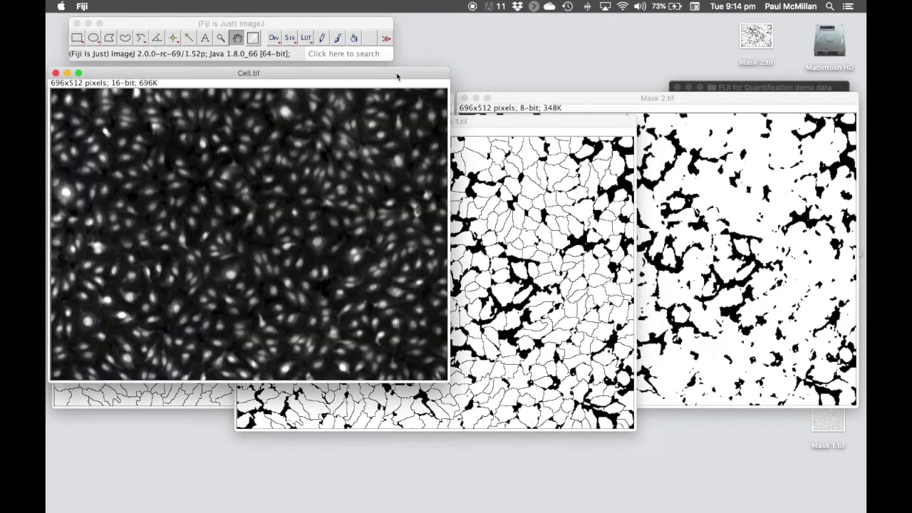
left_click(543, 127)
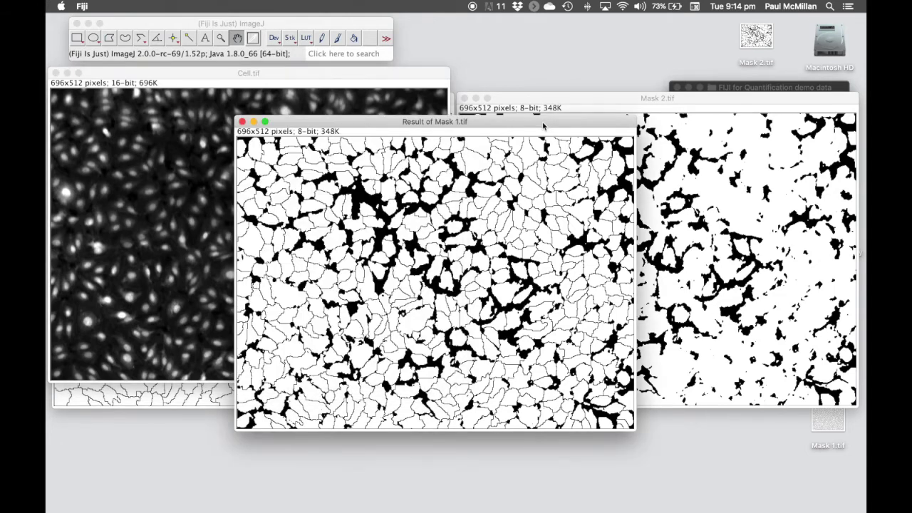
left_click_drag(543, 127, 531, 128)
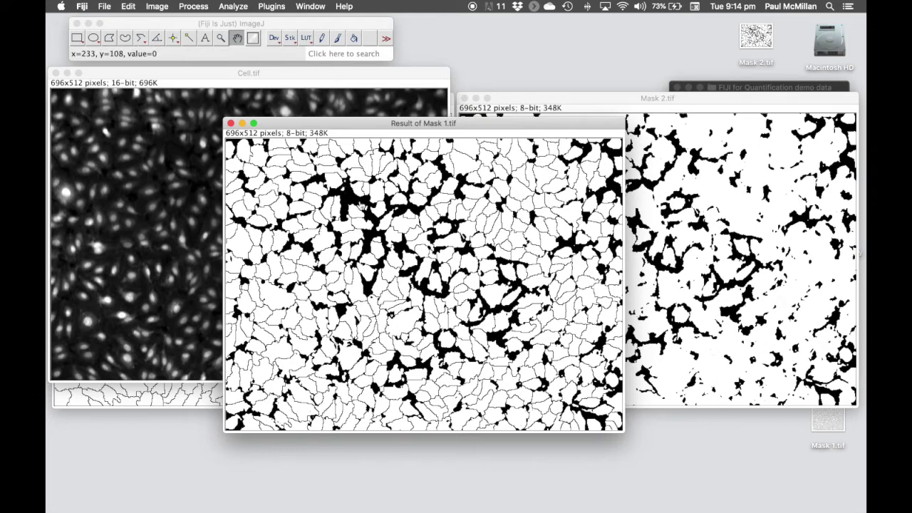
left_click(233, 6)
- Run Analyze Particles with size 250–Infinity, Show Masks and Exclude on edges
left_click(251, 33)
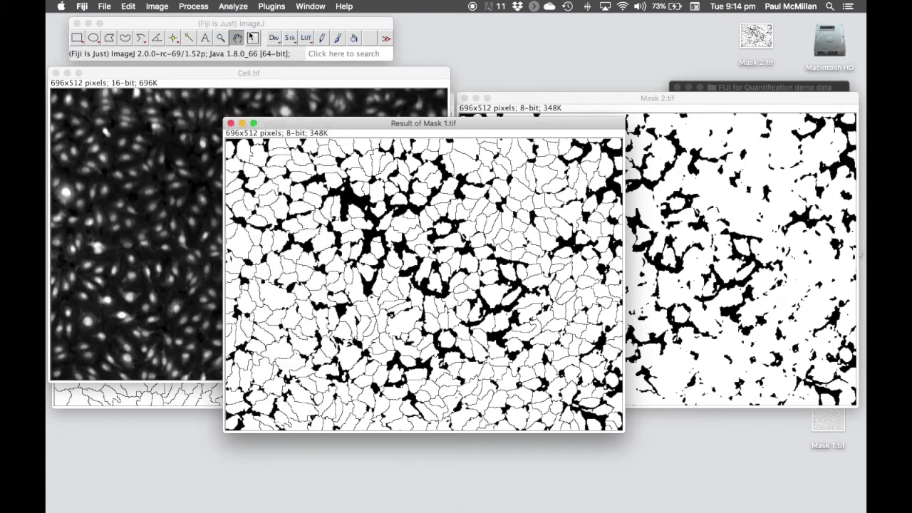
left_click_drag(428, 108, 576, 101)
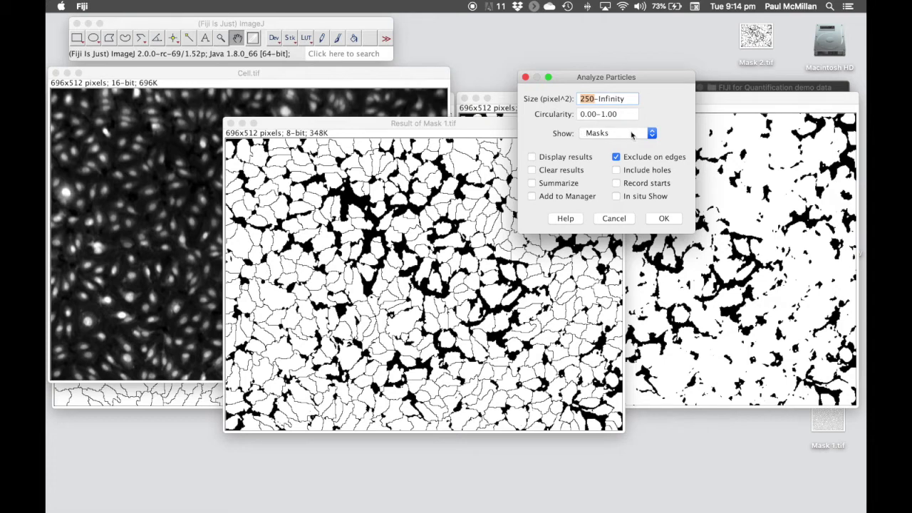
left_click(665, 220)
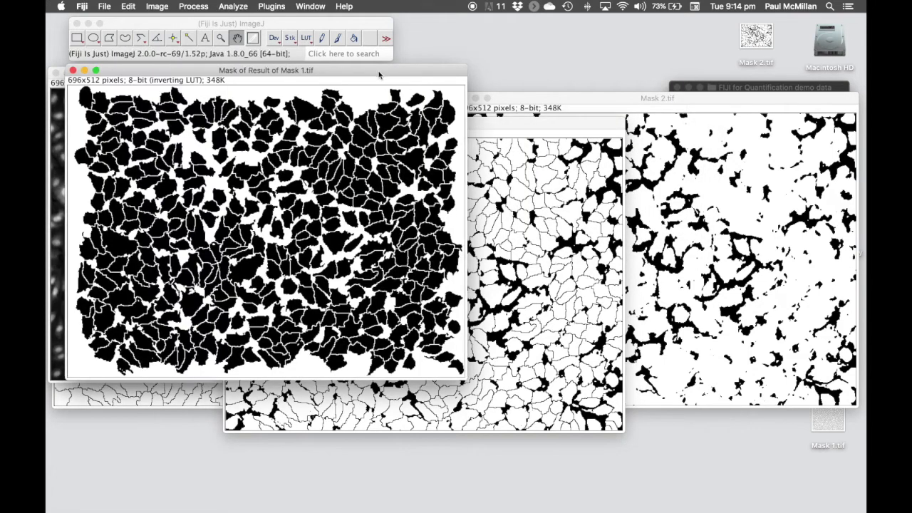
left_click_drag(383, 74, 523, 144)
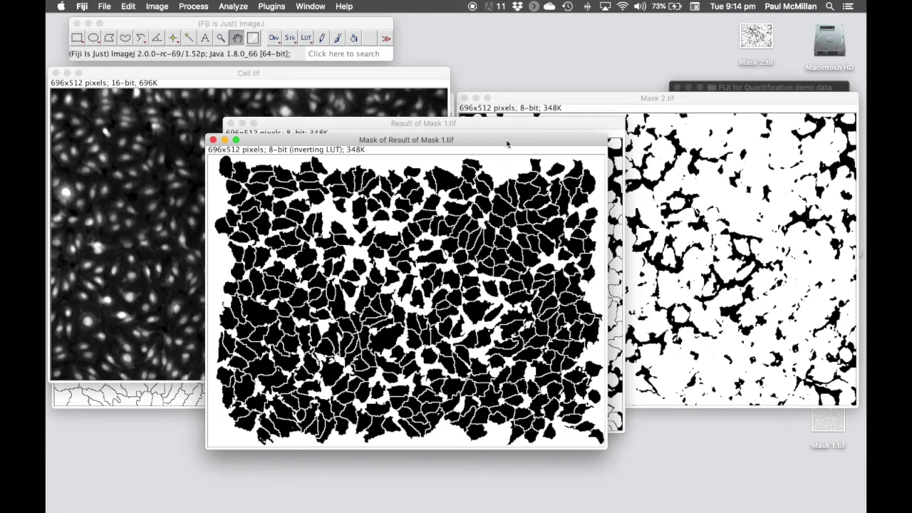
- Apply Invert LUT to Mask of Result of Mask 1.tif so cells appear white on black
left_click_drag(508, 144, 458, 131)
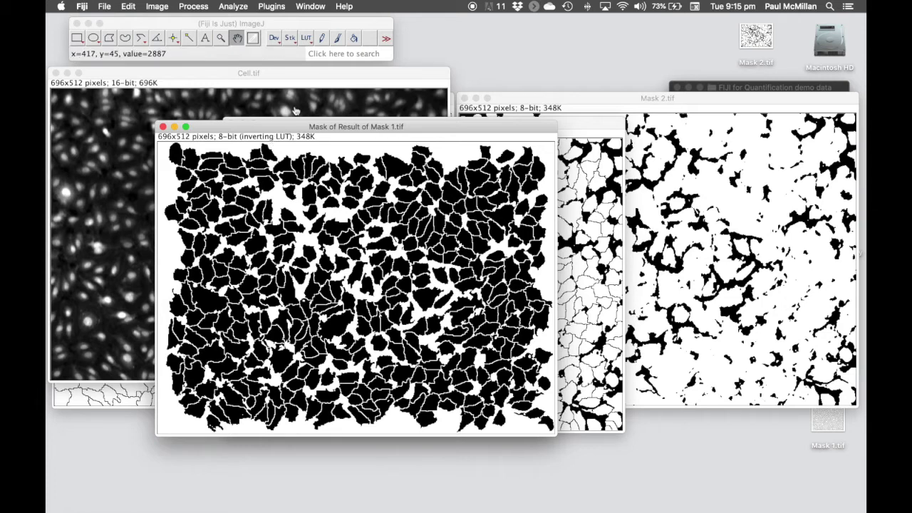
left_click(306, 37)
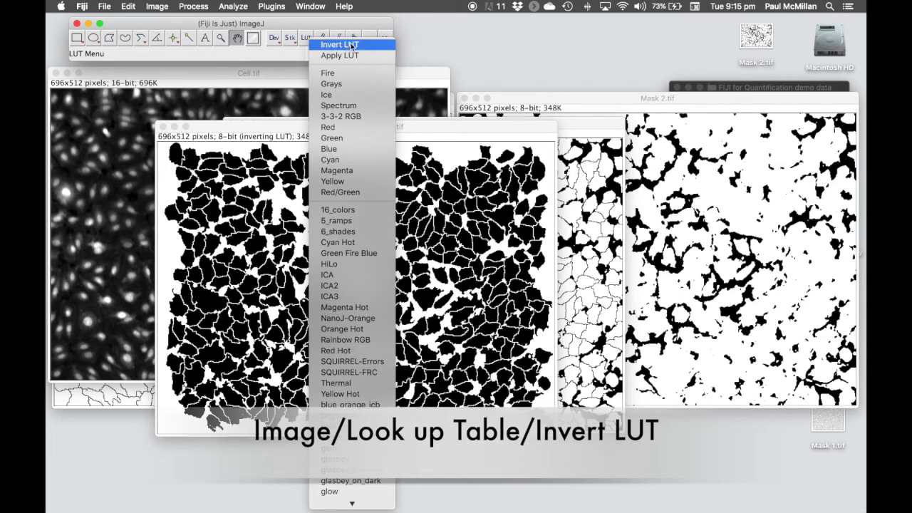
left_click(343, 46)
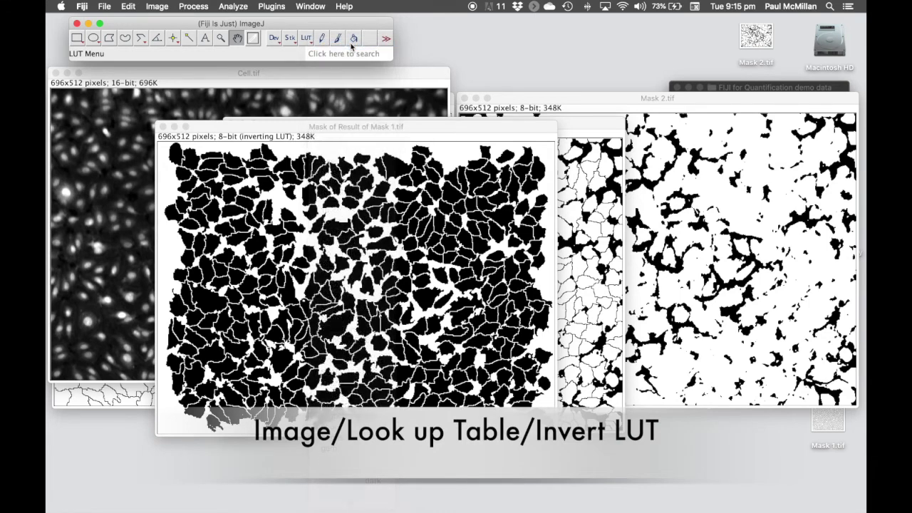
left_click_drag(419, 129, 418, 121)
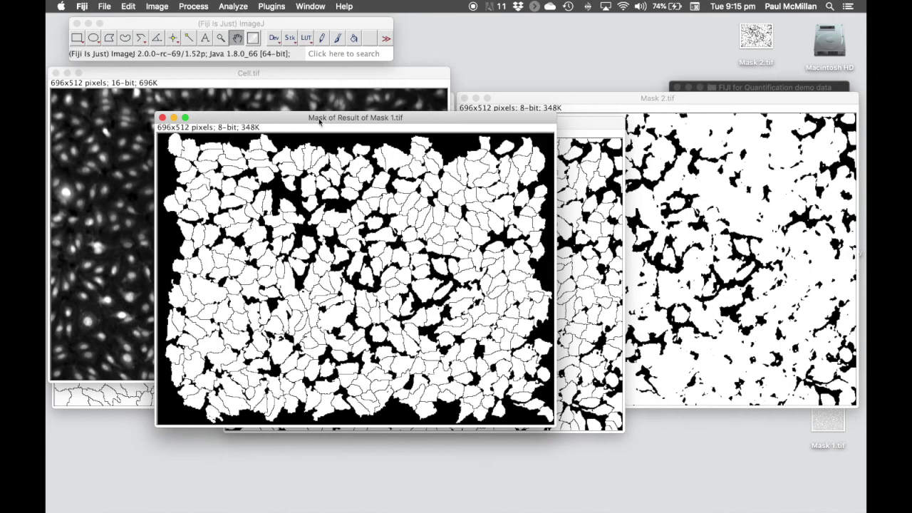
- Run Fill Holes on the Result of Mask 1 mask so every cell becomes solid white
left_click_drag(298, 124, 286, 117)
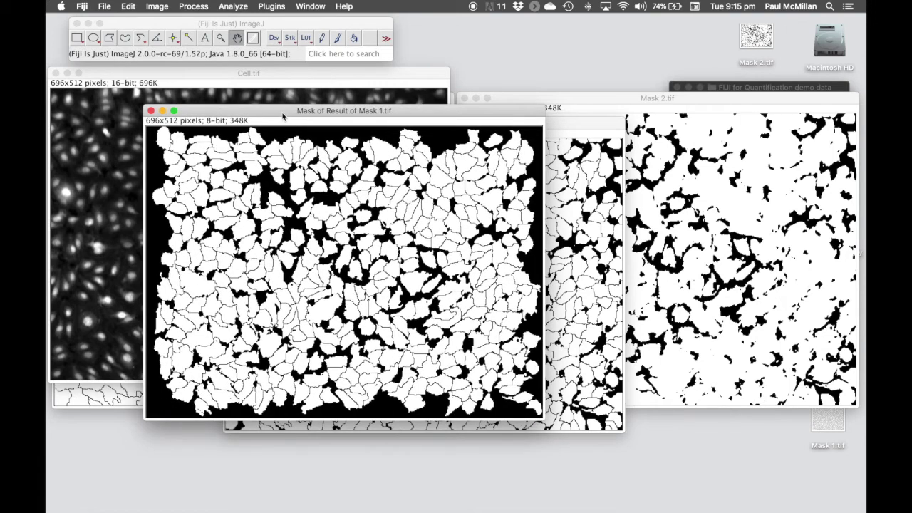
left_click(194, 7)
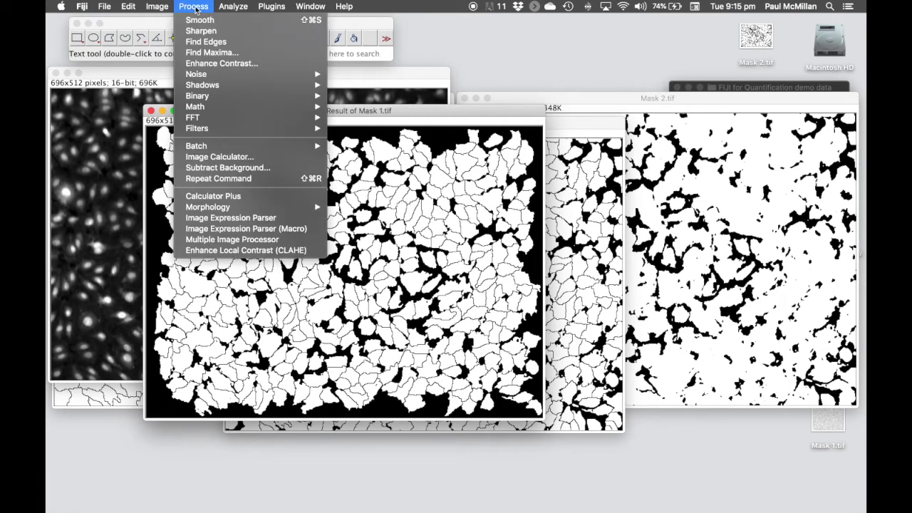
mouse_move(211, 97)
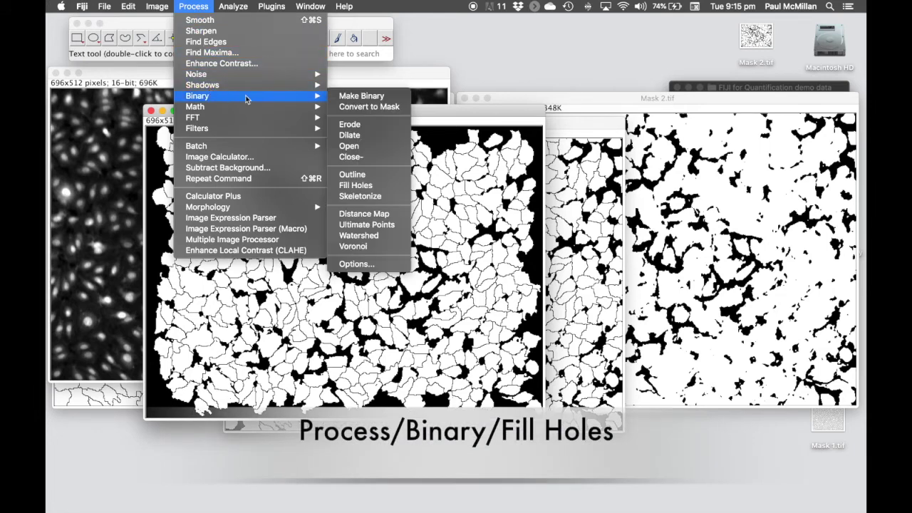
left_click(372, 187)
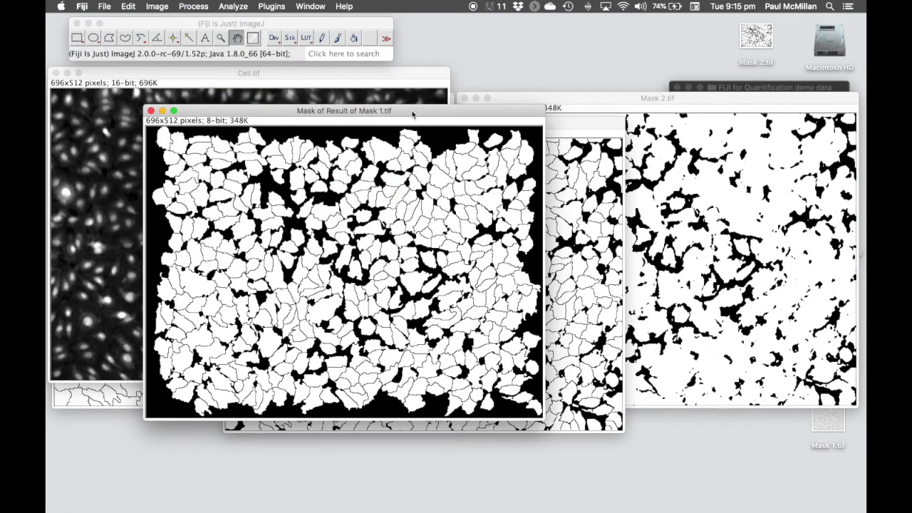
left_click_drag(413, 114, 431, 107)
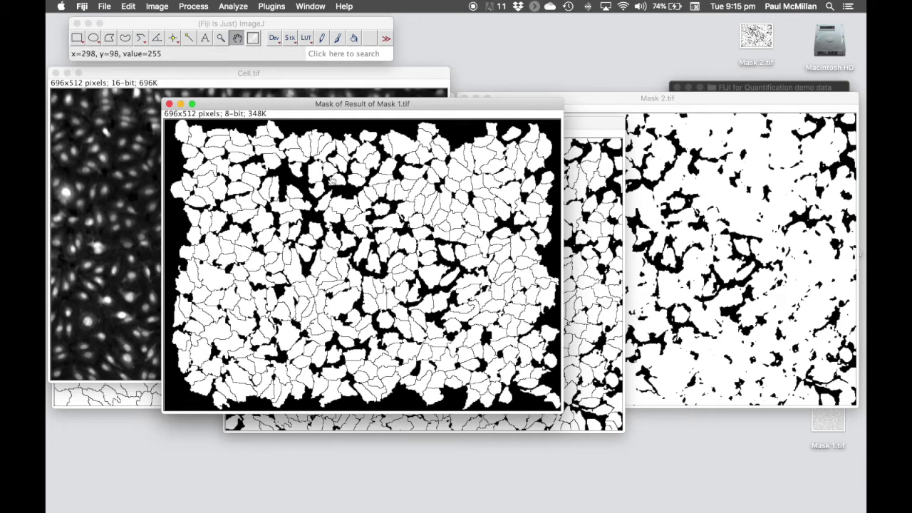
- Save the filled mask as a TIFF named 'Mask 3'
left_click(104, 7)
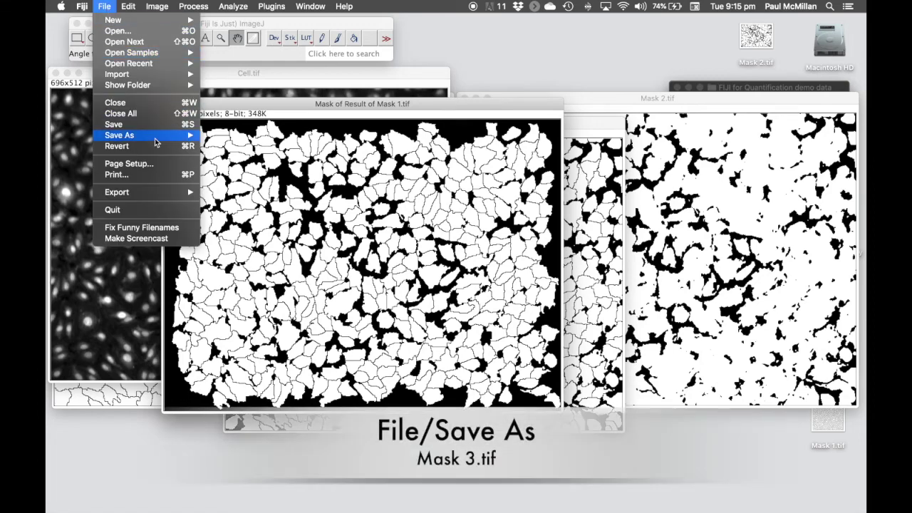
mouse_move(156, 143)
left_click(247, 73)
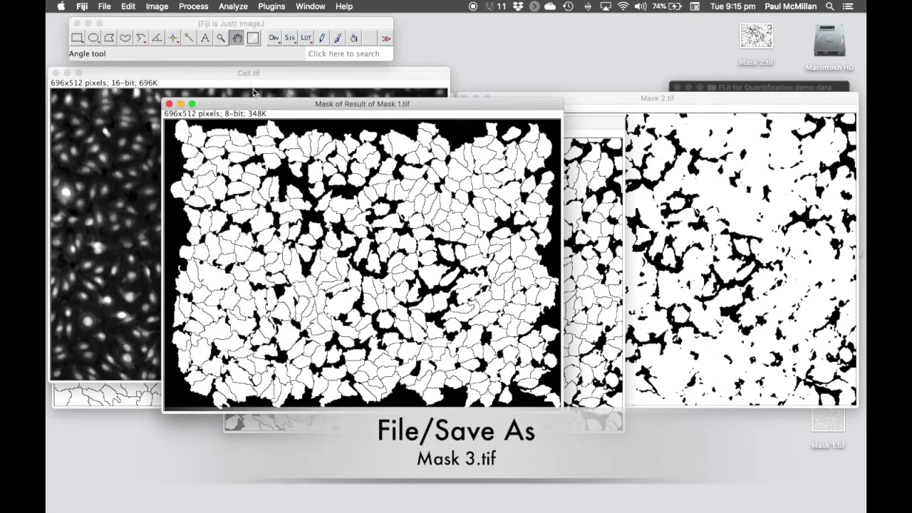
type("Mask")
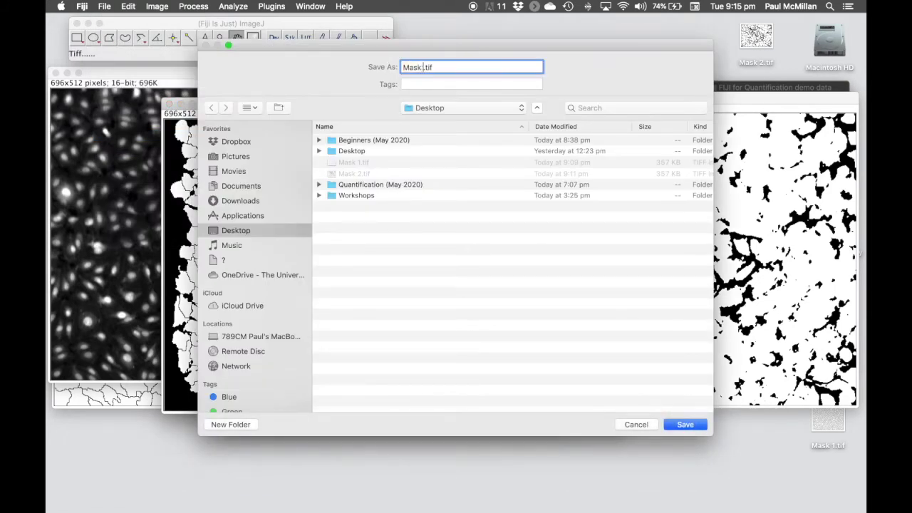
type(" 3")
key("Return")
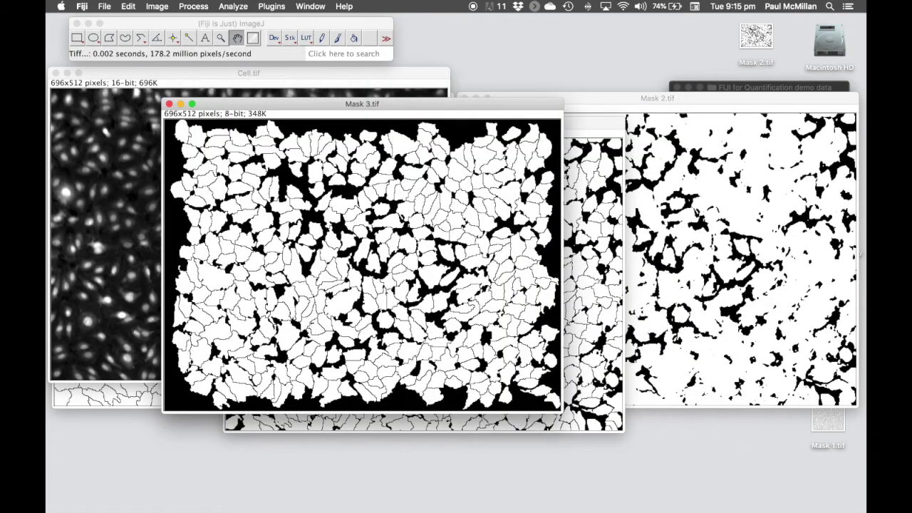
- Close the intermediate Result of Mask 1, Mask 2 and Mask 1 images
left_click_drag(335, 107, 372, 148)
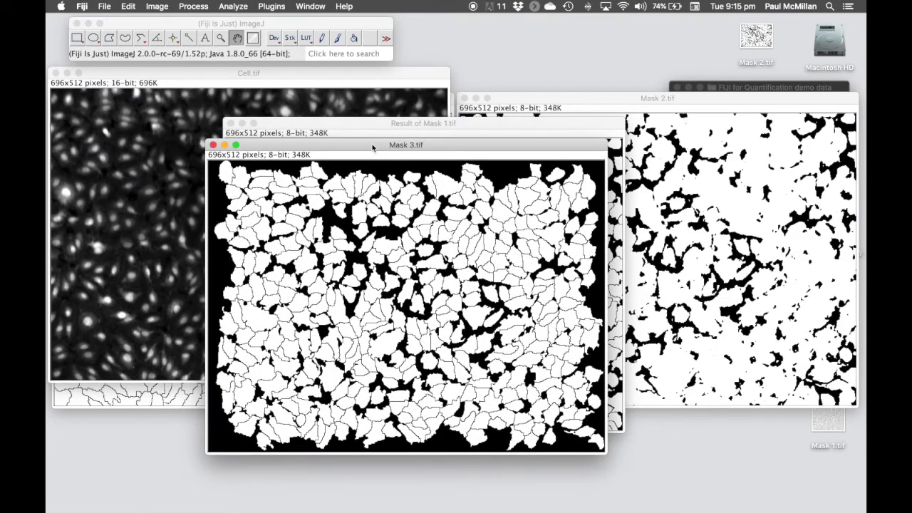
left_click(231, 125)
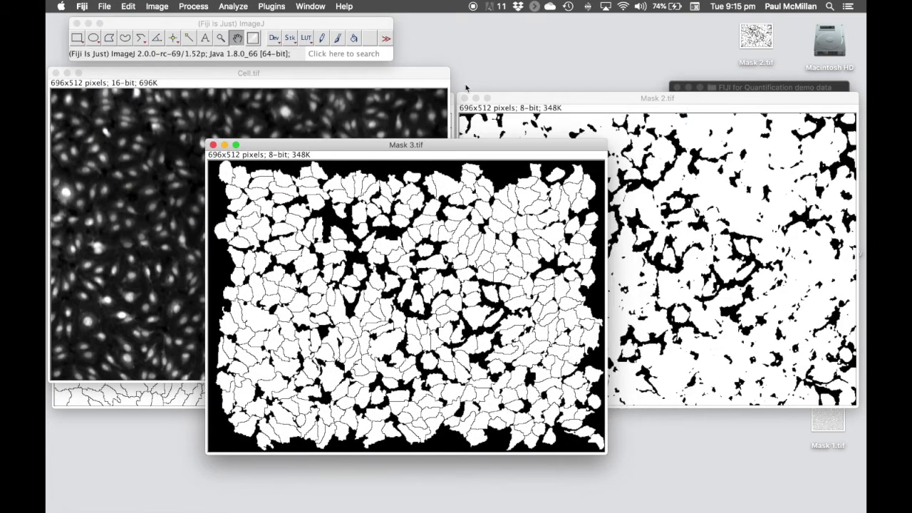
left_click(470, 101)
left_click(463, 99)
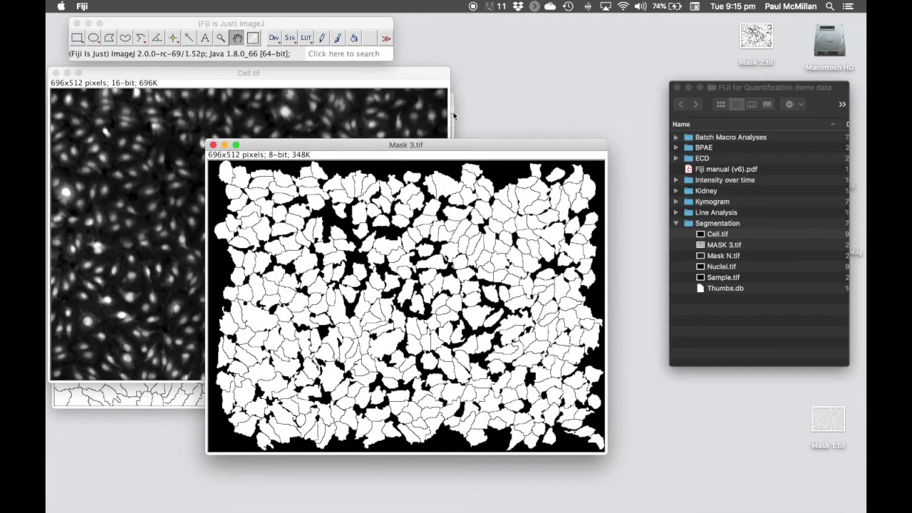
left_click(452, 114)
left_click(60, 99)
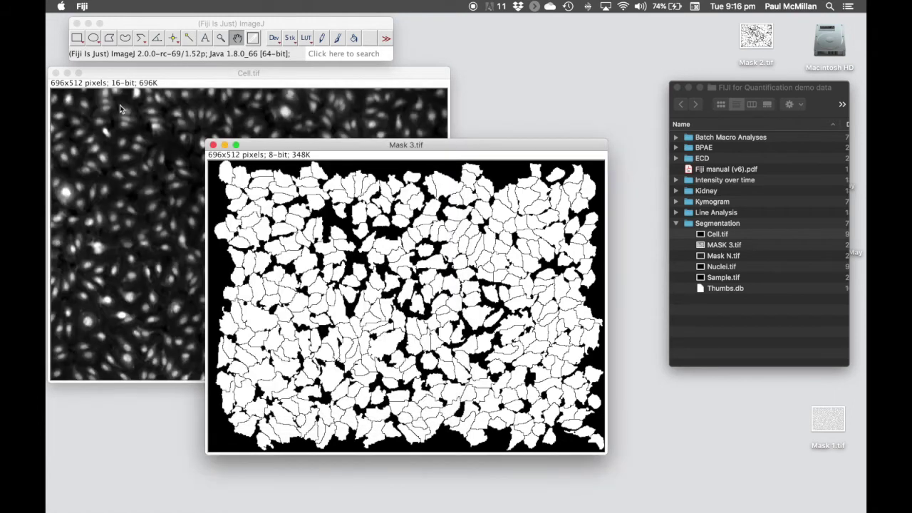
- Position the Mask 3 window beside Cell.tif and bring up the Analyze menu
left_click_drag(355, 145, 383, 130)
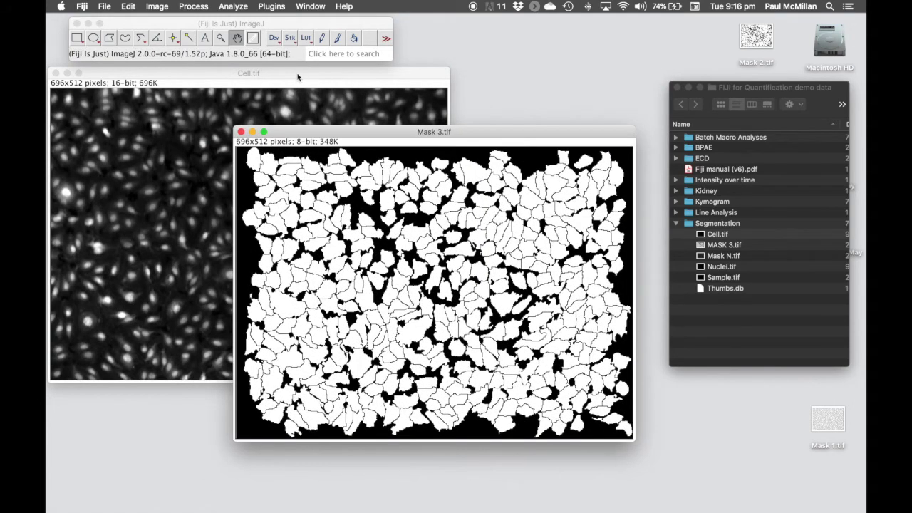
left_click(299, 78)
left_click(494, 133)
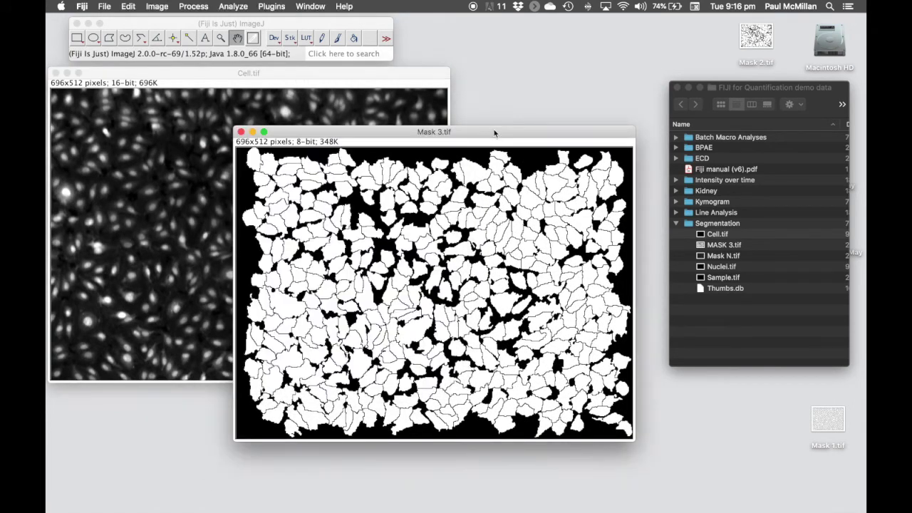
left_click_drag(495, 133, 464, 129)
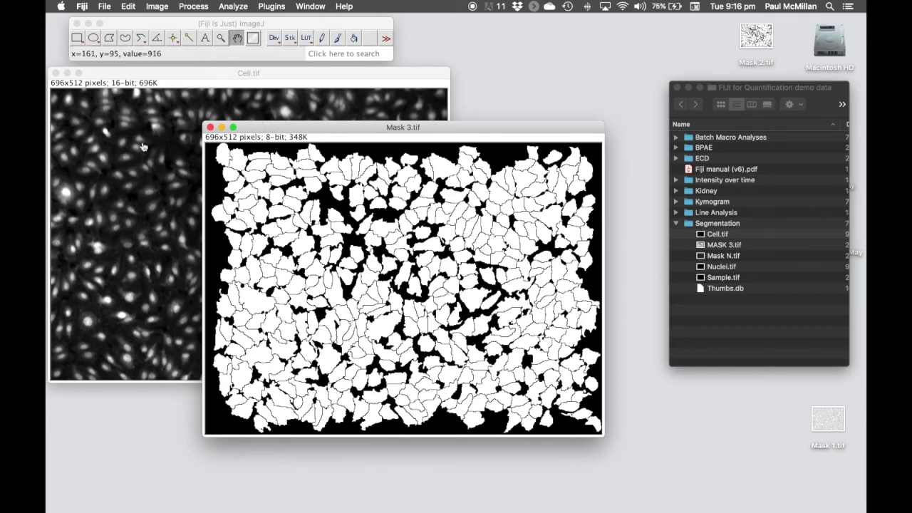
left_click_drag(323, 132, 360, 126)
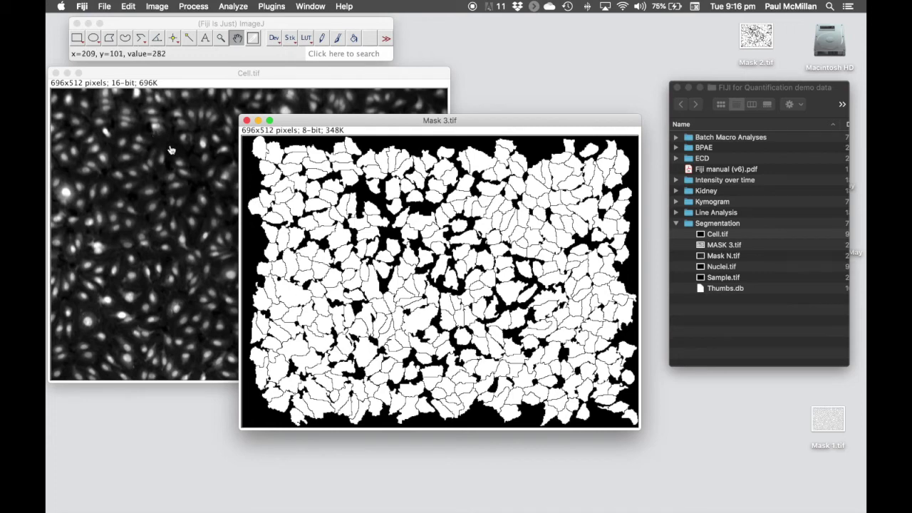
left_click(235, 7)
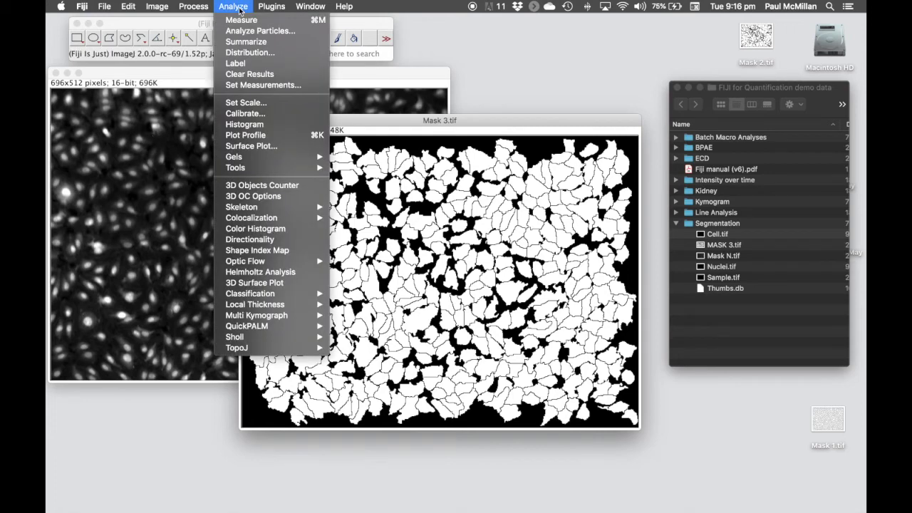
- Add shape descriptors and perimeter, drop area fraction and threshold limiting, and redirect measurements to Cell.tif
left_click(260, 84)
left_click_drag(442, 99, 519, 62)
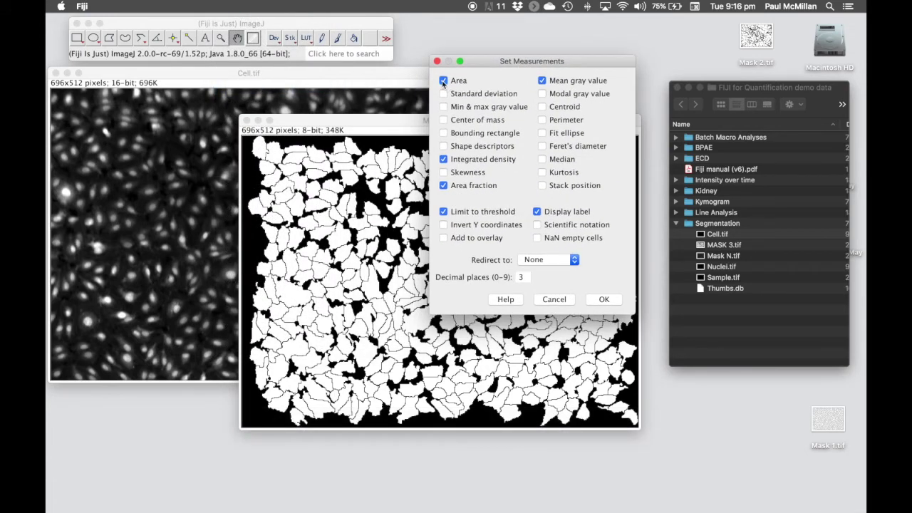
left_click(444, 147)
left_click(444, 186)
left_click(544, 120)
left_click(444, 212)
left_click(555, 262)
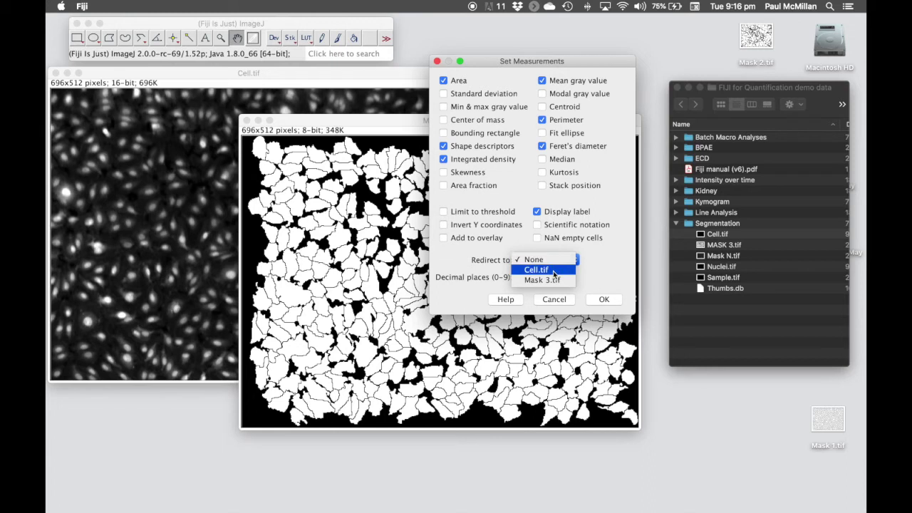
left_click(554, 272)
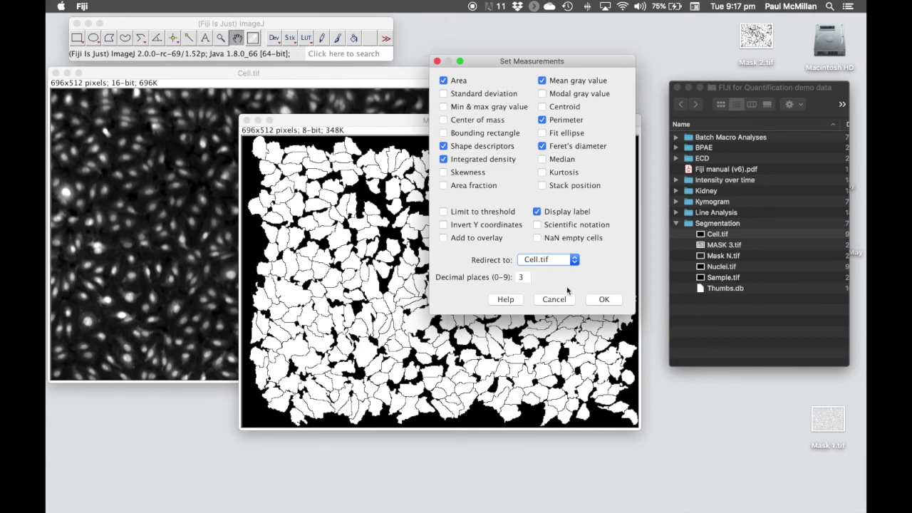
left_click(600, 305)
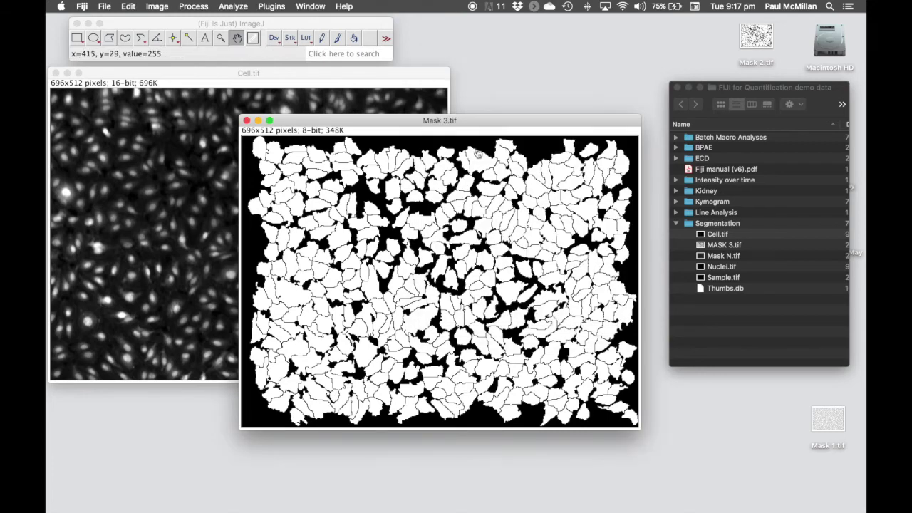
- Analyze Mask 3 particles of 250–Infinity px² with outlines, displayed, cleared and summarized results, excluding edges
left_click_drag(474, 125, 473, 125)
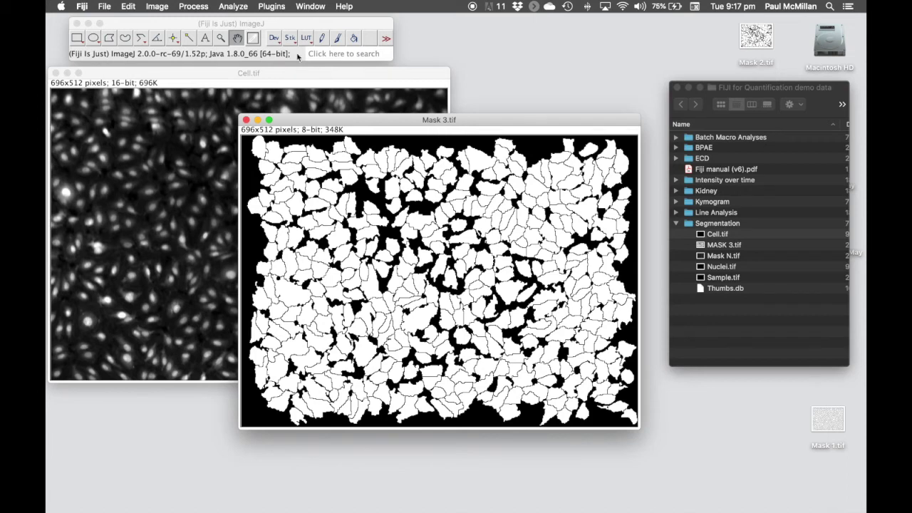
left_click(243, 8)
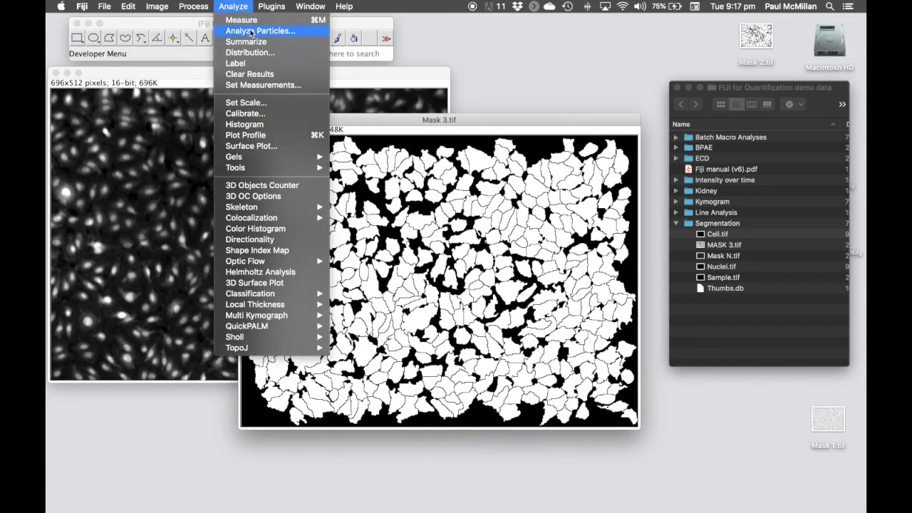
left_click(251, 32)
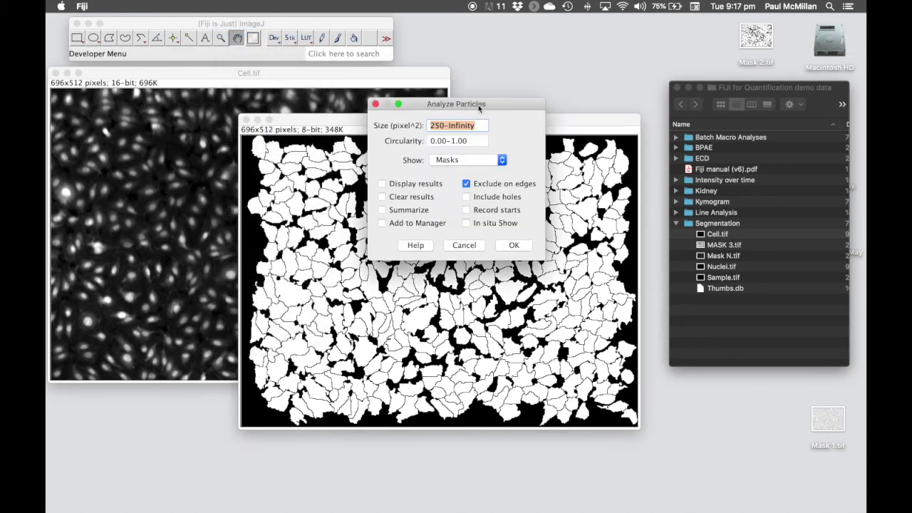
left_click_drag(478, 105, 566, 70)
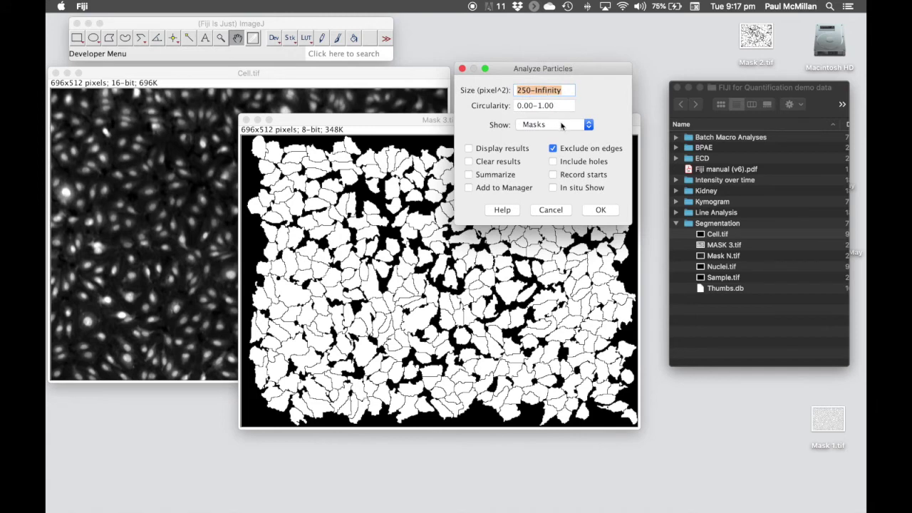
left_click(562, 126)
left_click(552, 95)
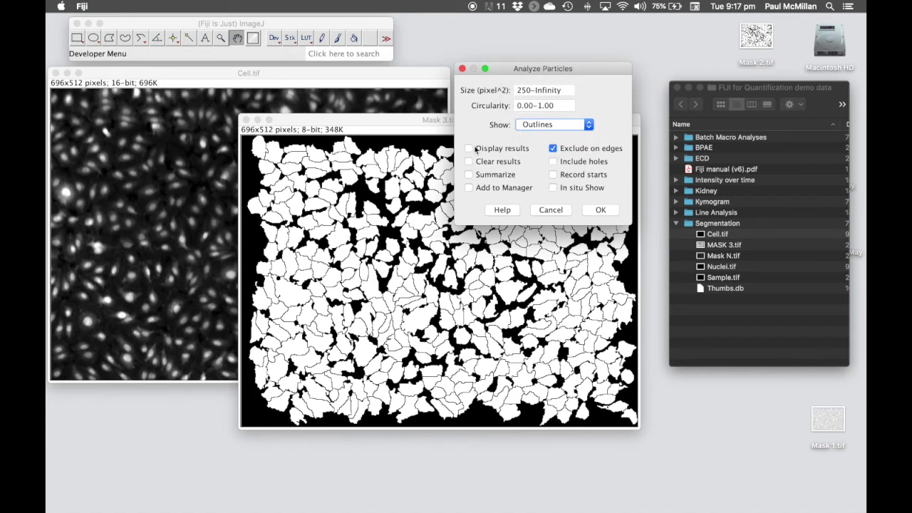
left_click(469, 148)
left_click(469, 161)
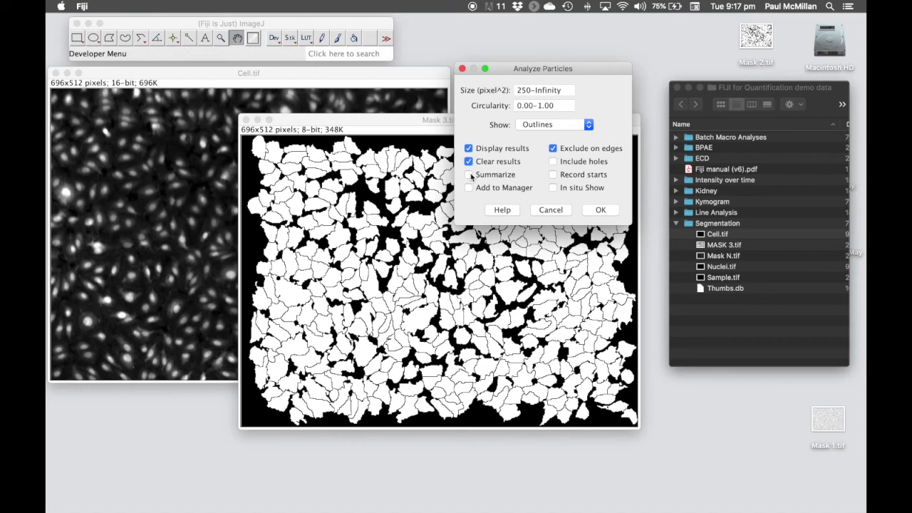
left_click(469, 175)
left_click(600, 210)
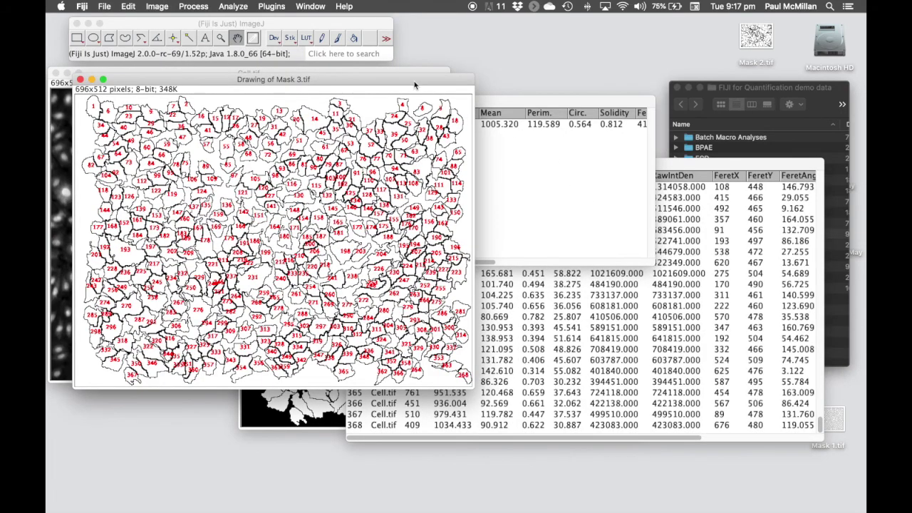
- Spread out the outline drawing, Results table and 368-cell Summary, scrolling through the per-cell Results
left_click_drag(416, 84, 414, 109)
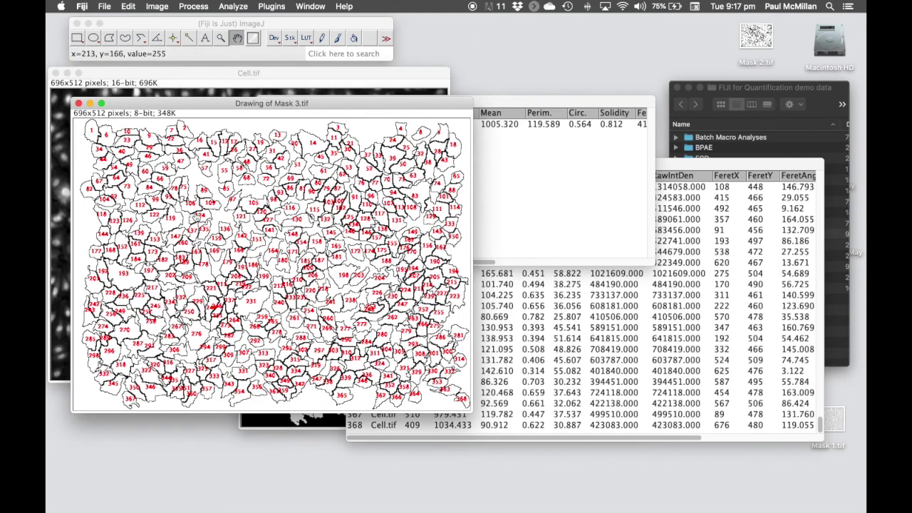
mouse_move(499, 106)
left_mouse_down()
mouse_move(460, 162)
mouse_move(345, 169)
left_mouse_up()
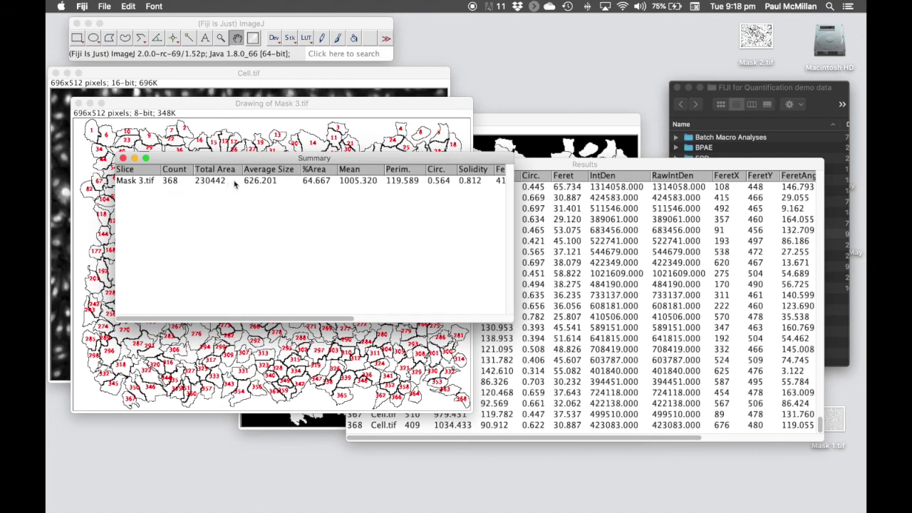
left_click(514, 164)
scroll(481, 223, "up", 5)
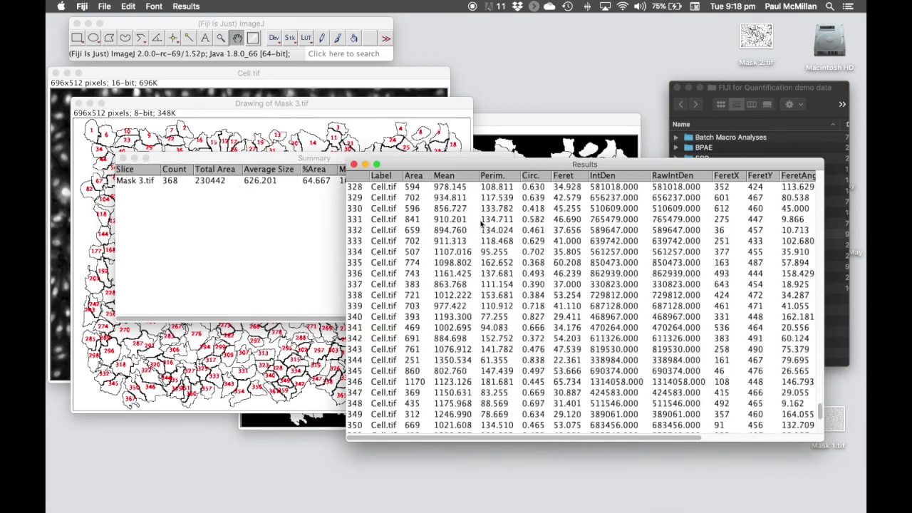
scroll(481, 223, "up", 10)
scroll(481, 223, "down", 15)
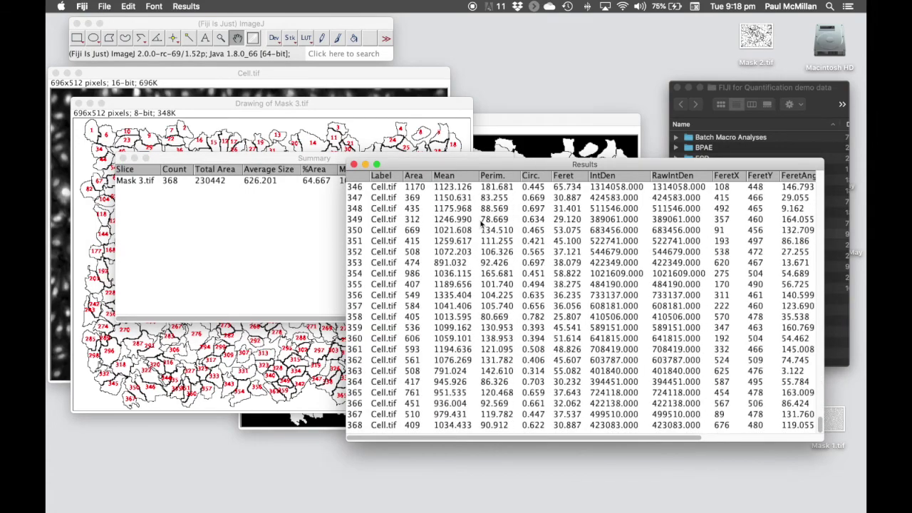
scroll(481, 223, "up", 20)
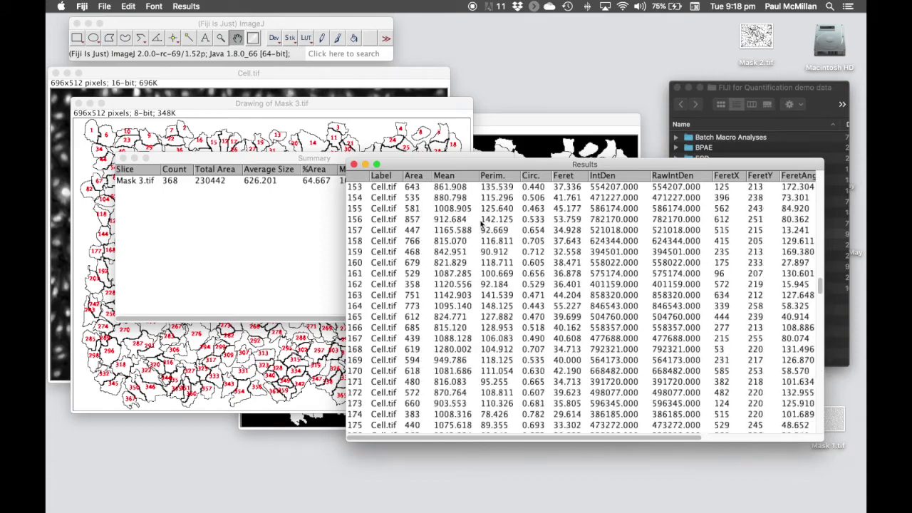
left_click_drag(469, 175, 475, 206)
left_click(284, 160)
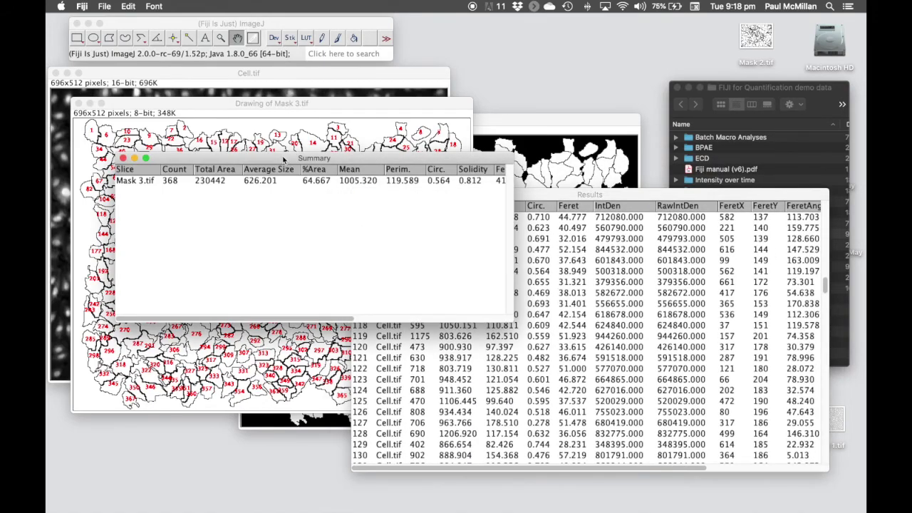
left_click_drag(273, 160, 356, 228)
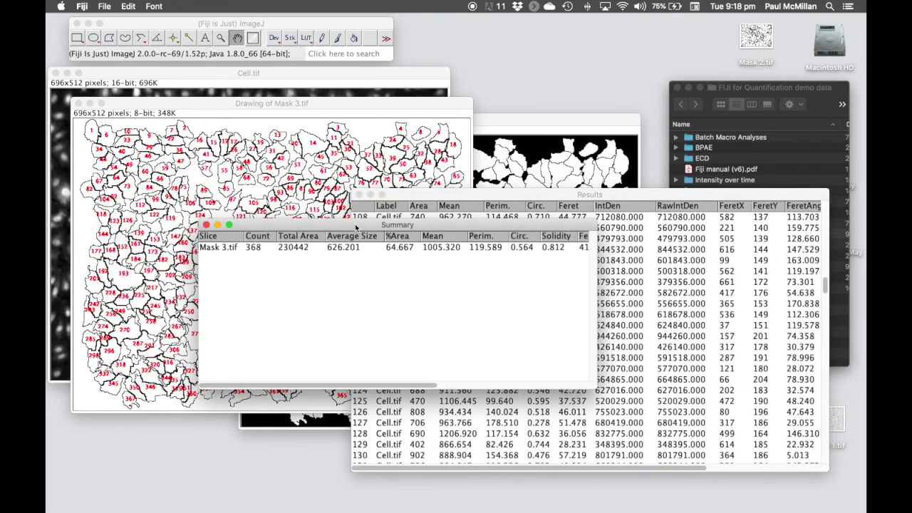
left_click(231, 108)
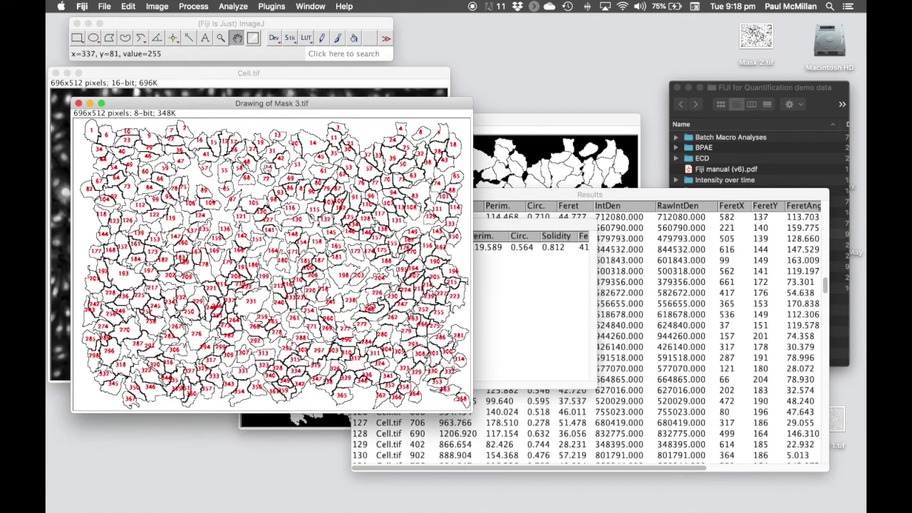